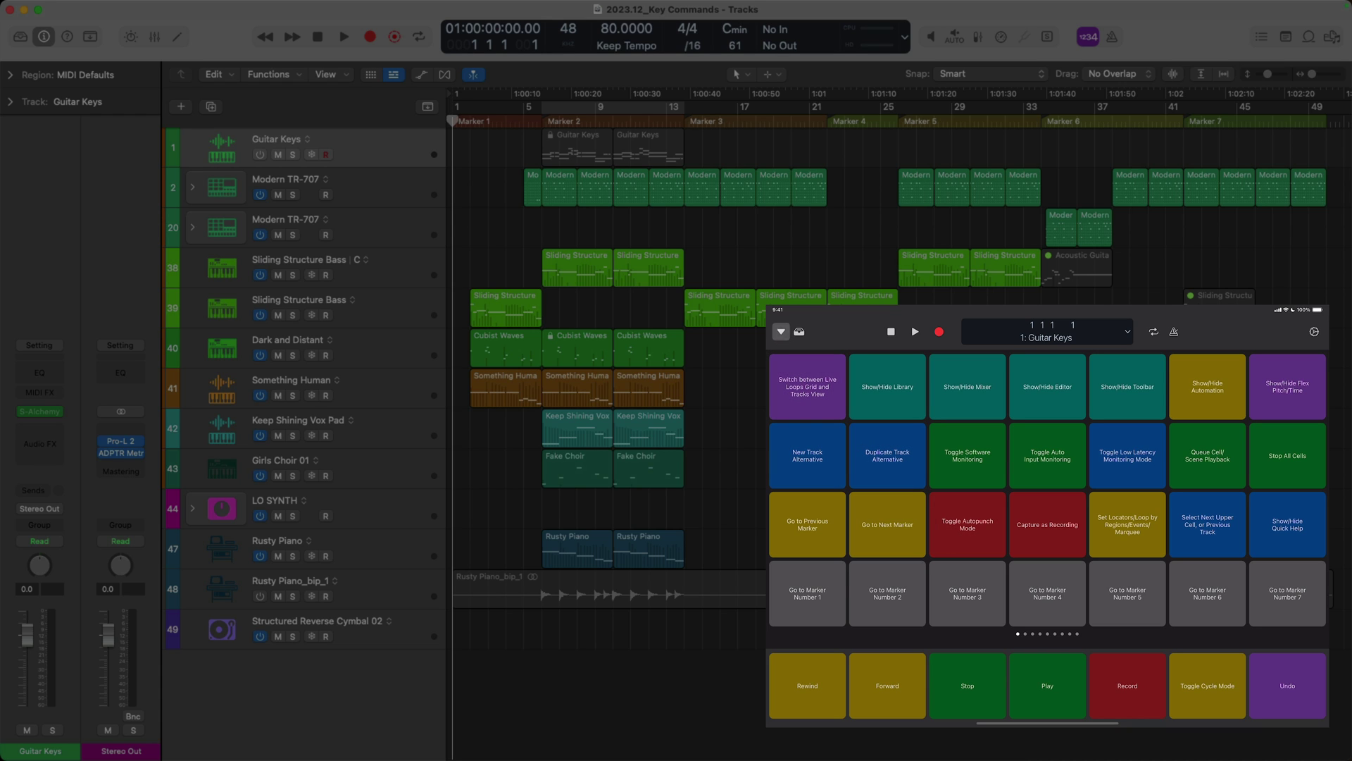
{"action": "left_click", "coordinate": [781, 331]}
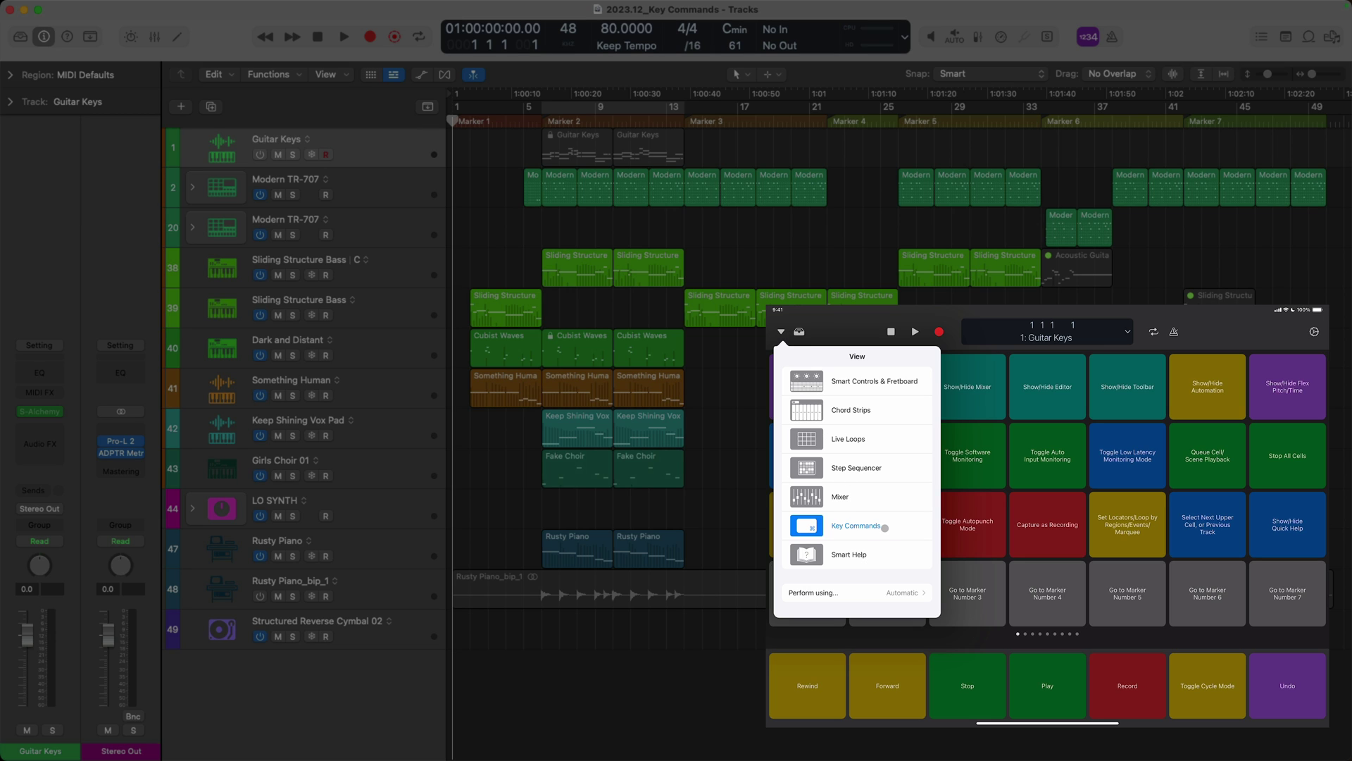
{"action": "left_click", "coordinate": [848, 522]}
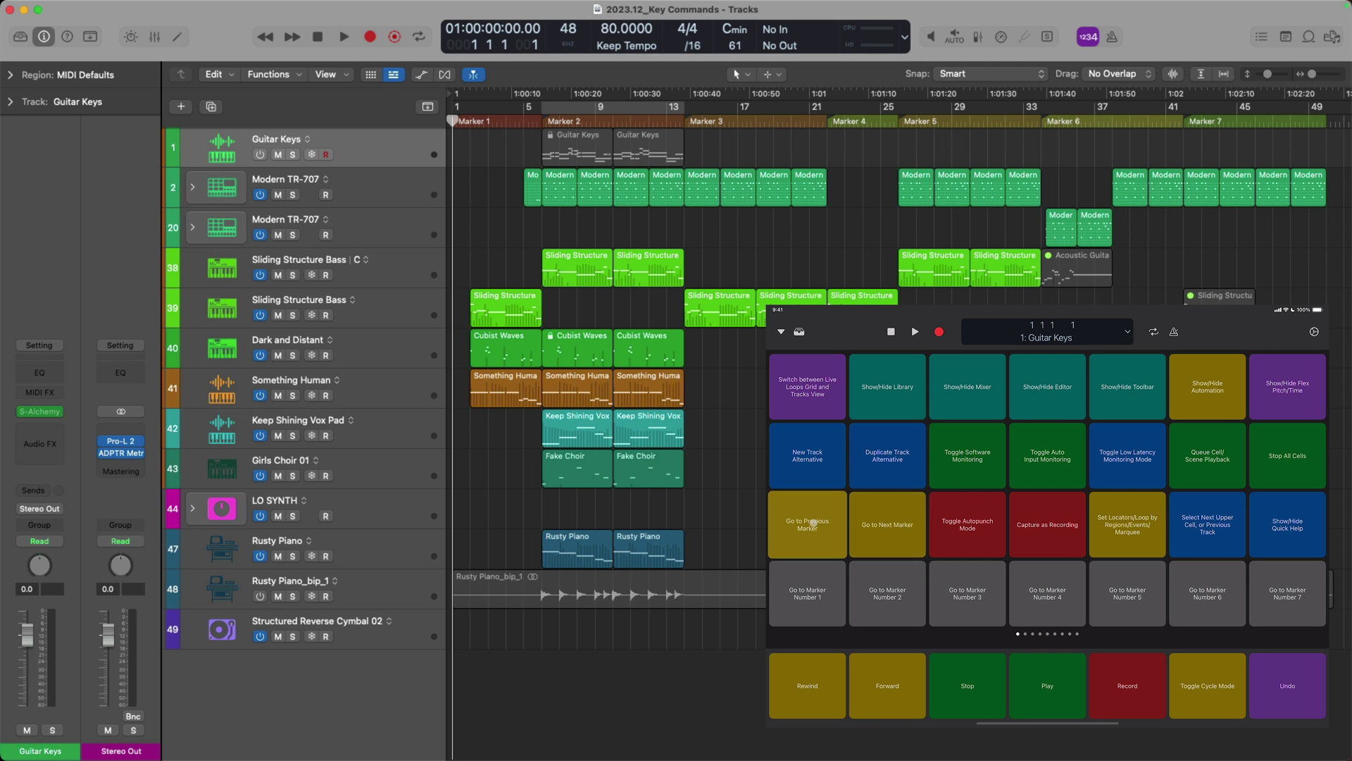
Jump ahead through the markers to Marker 4, back to Marker 2, then play and stop
{"action": "left_click", "coordinate": [888, 521]}
{"action": "left_click", "coordinate": [888, 520]}
{"action": "left_click", "coordinate": [888, 520]}
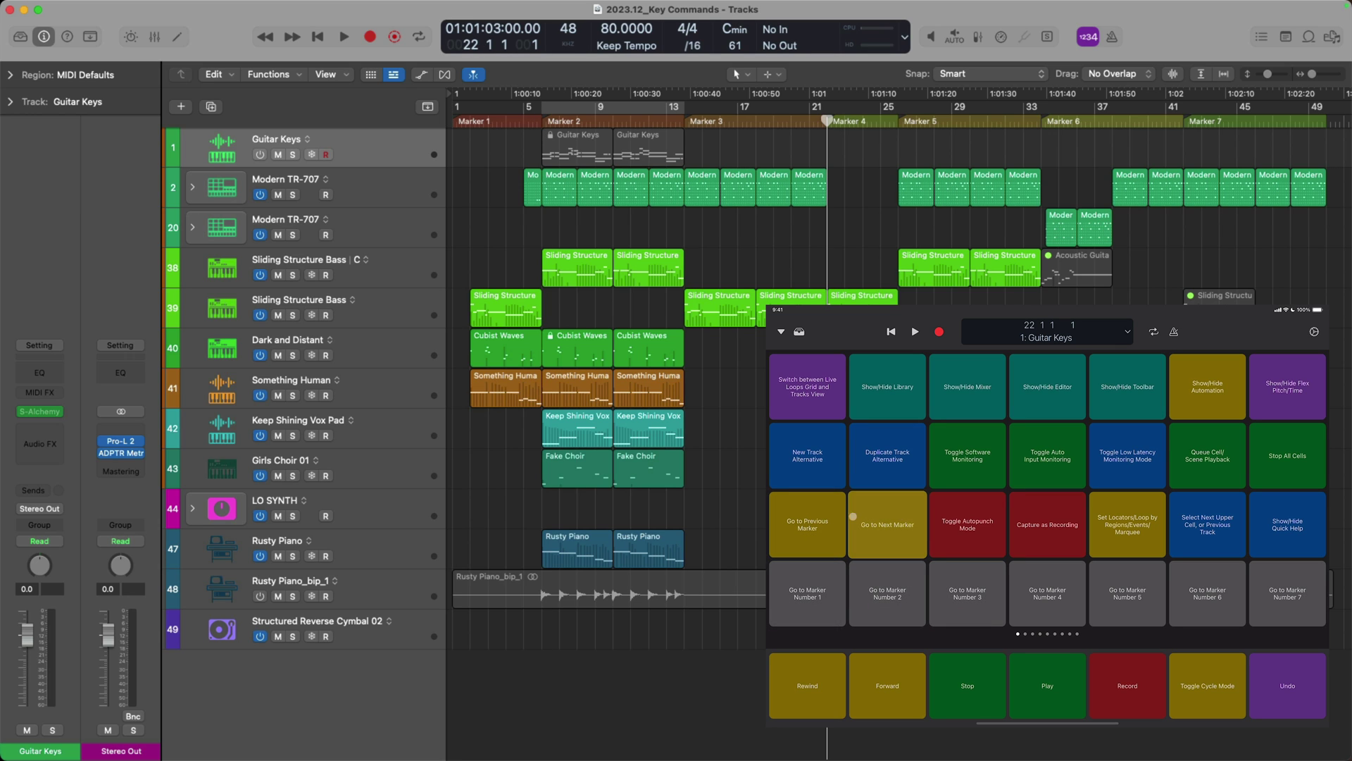
{"action": "left_click", "coordinate": [808, 510]}
{"action": "left_click", "coordinate": [808, 510]}
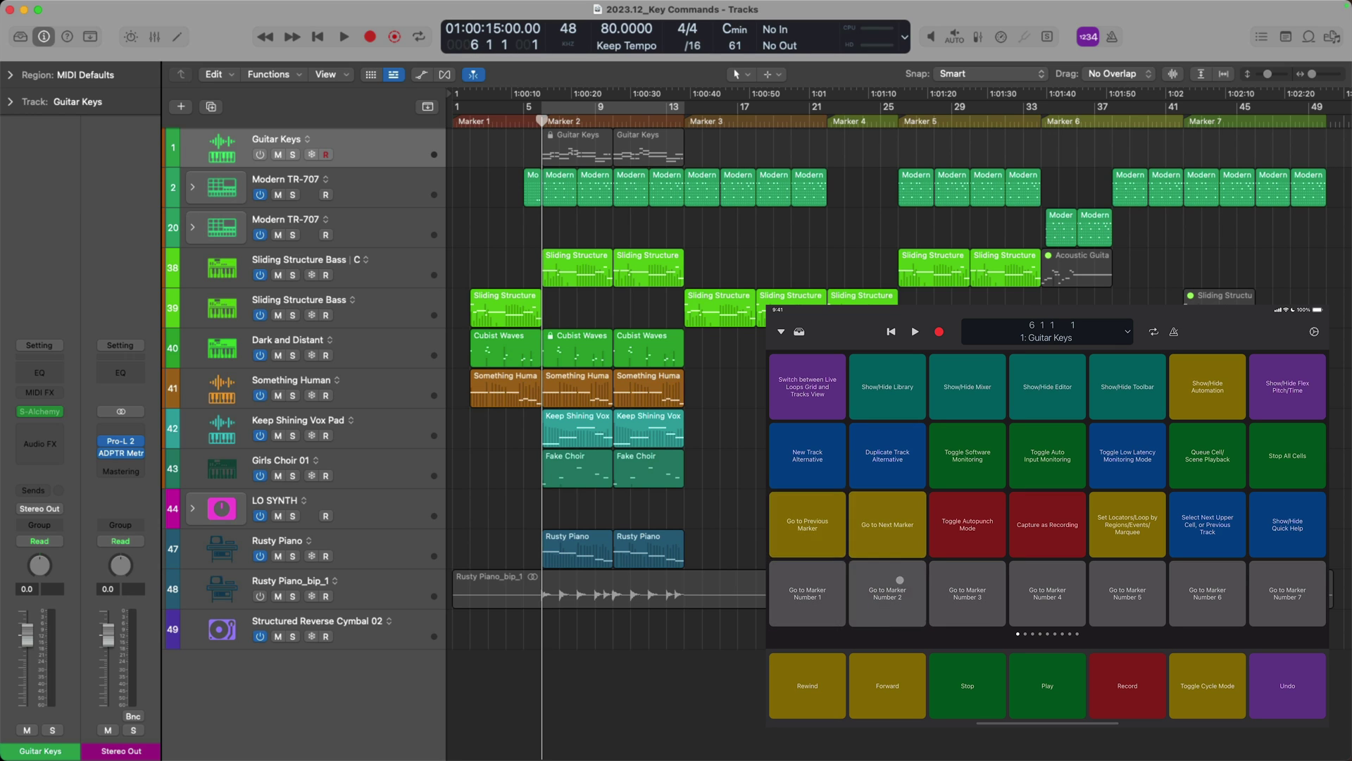
{"action": "left_click", "coordinate": [1032, 675]}
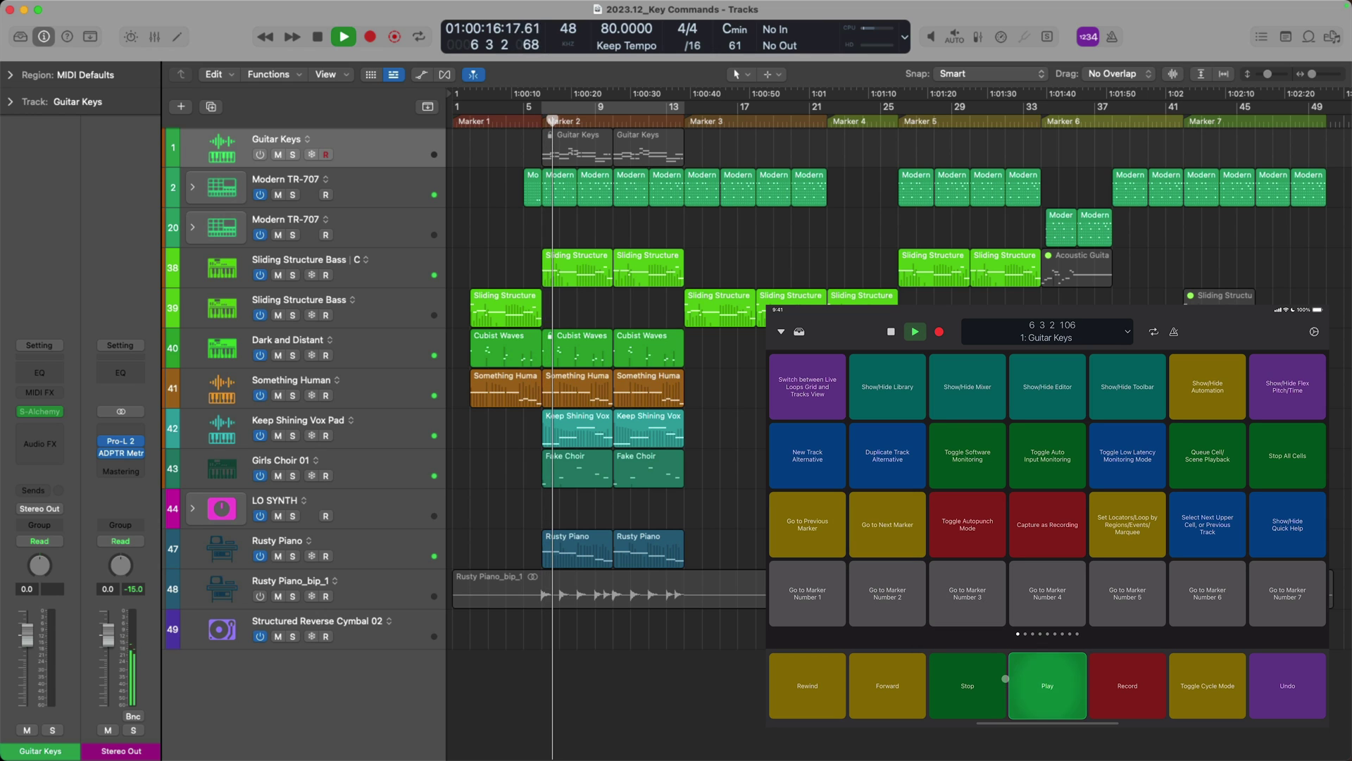
{"action": "left_click", "coordinate": [967, 677]}
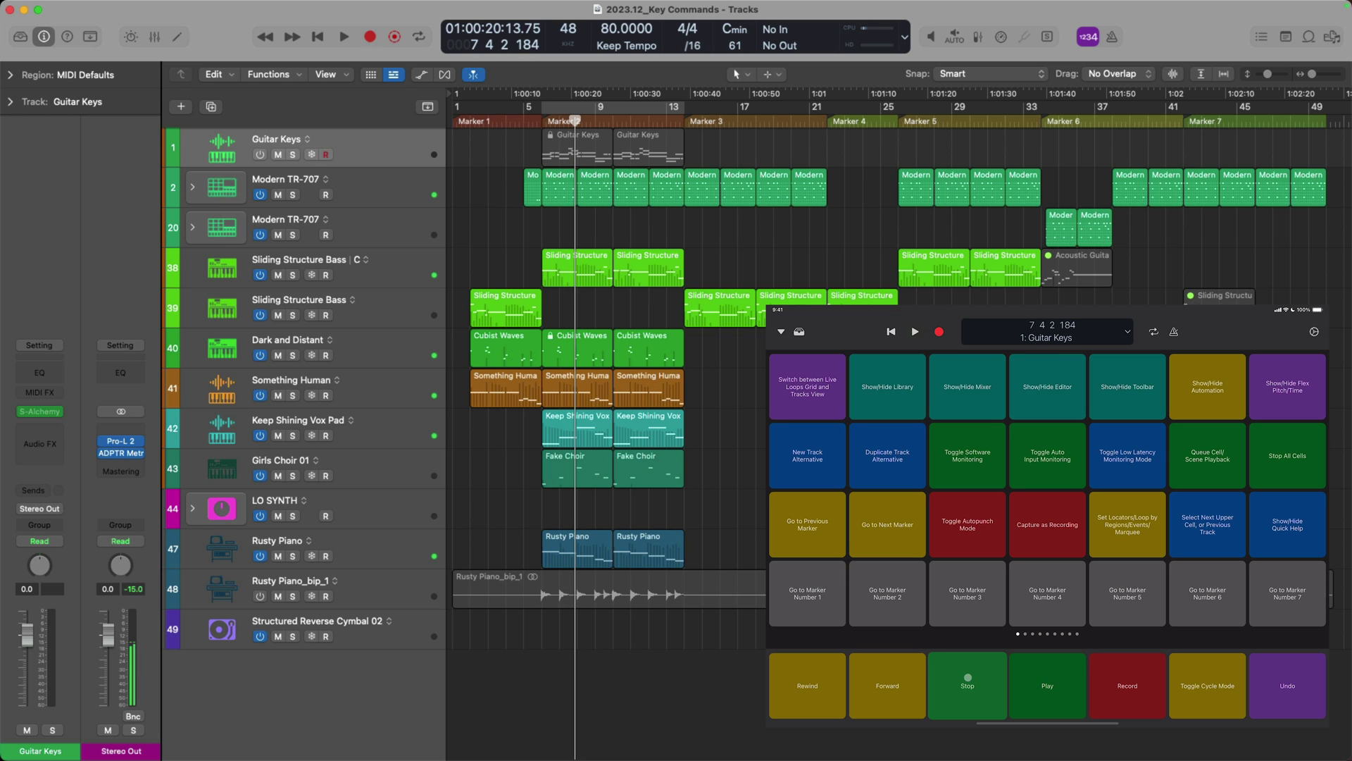
Toggle cycle and low latency monitoring on and off, enable software monitoring, and set the locators
{"action": "left_click", "coordinate": [1203, 694]}
{"action": "left_click", "coordinate": [1203, 693]}
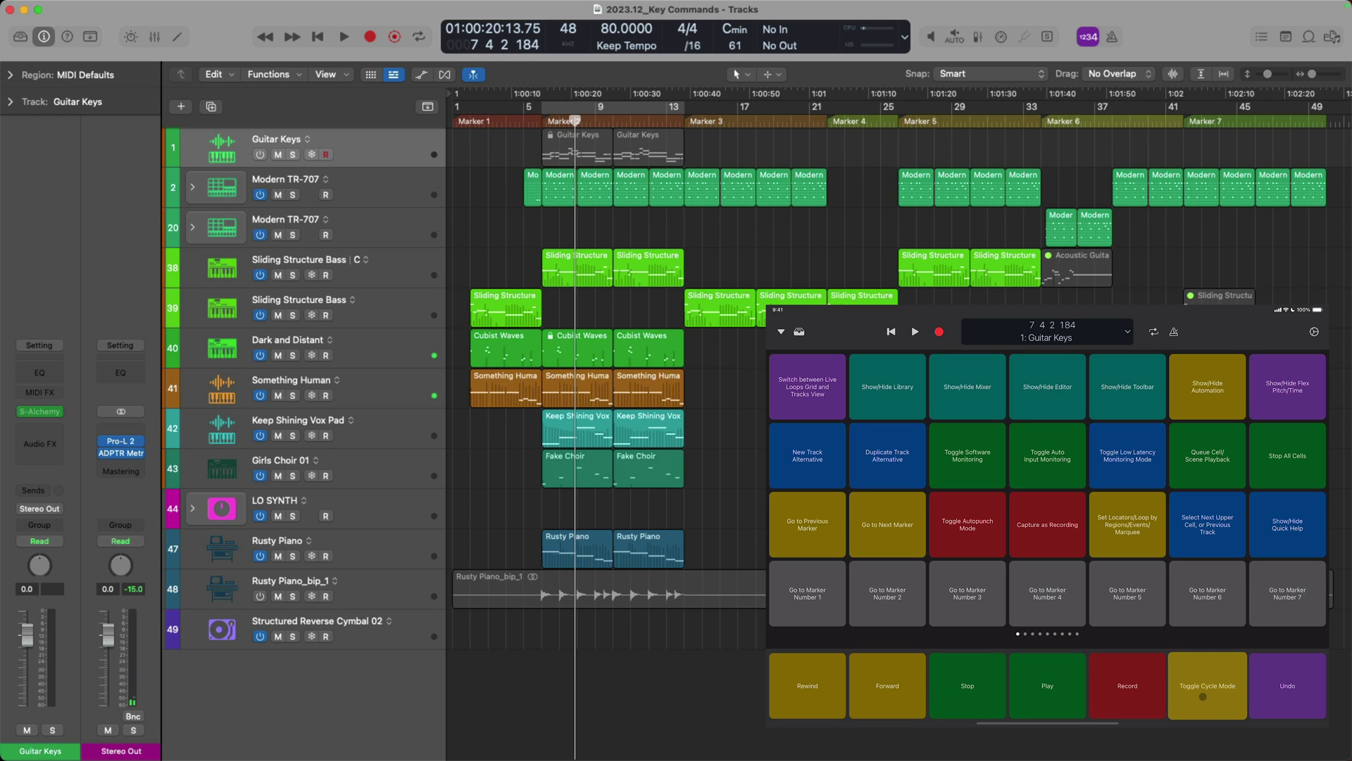
{"action": "left_click", "coordinate": [978, 459]}
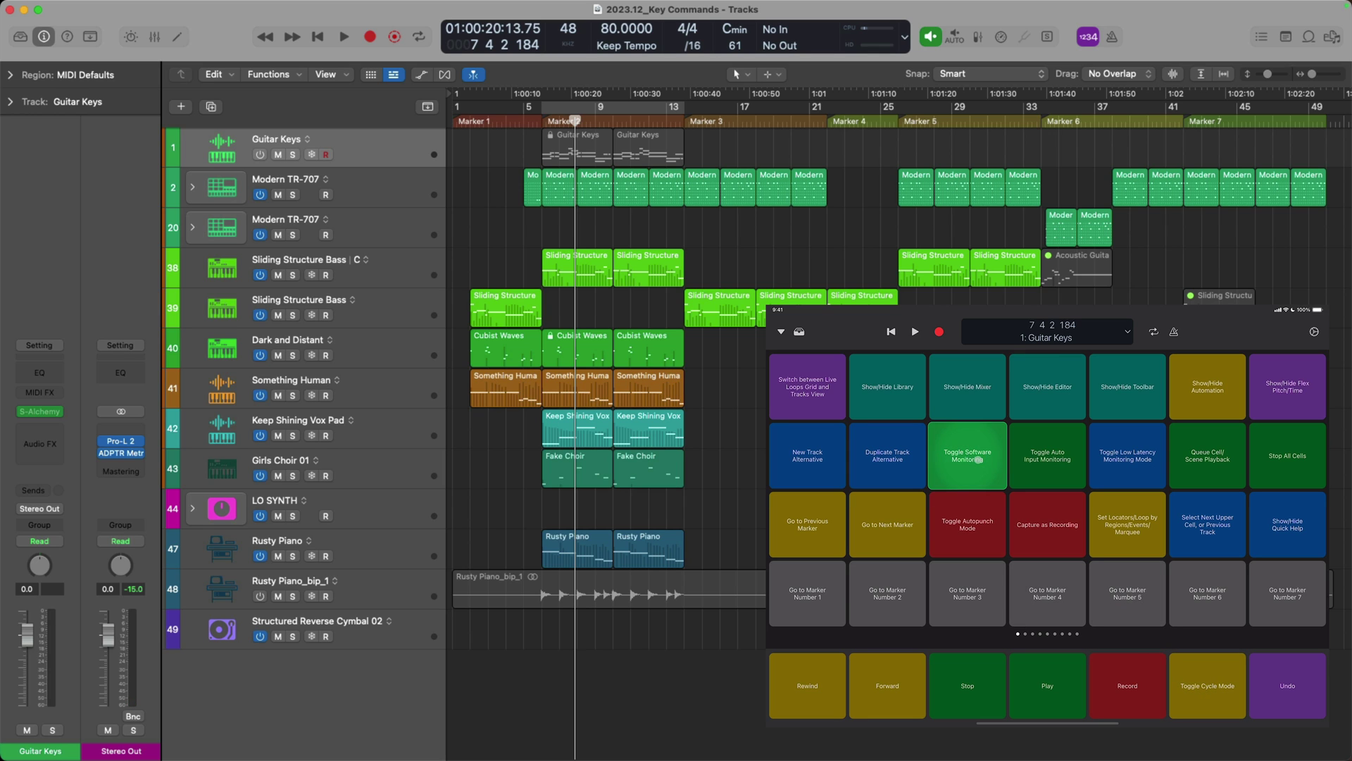
{"action": "left_click", "coordinate": [1130, 460]}
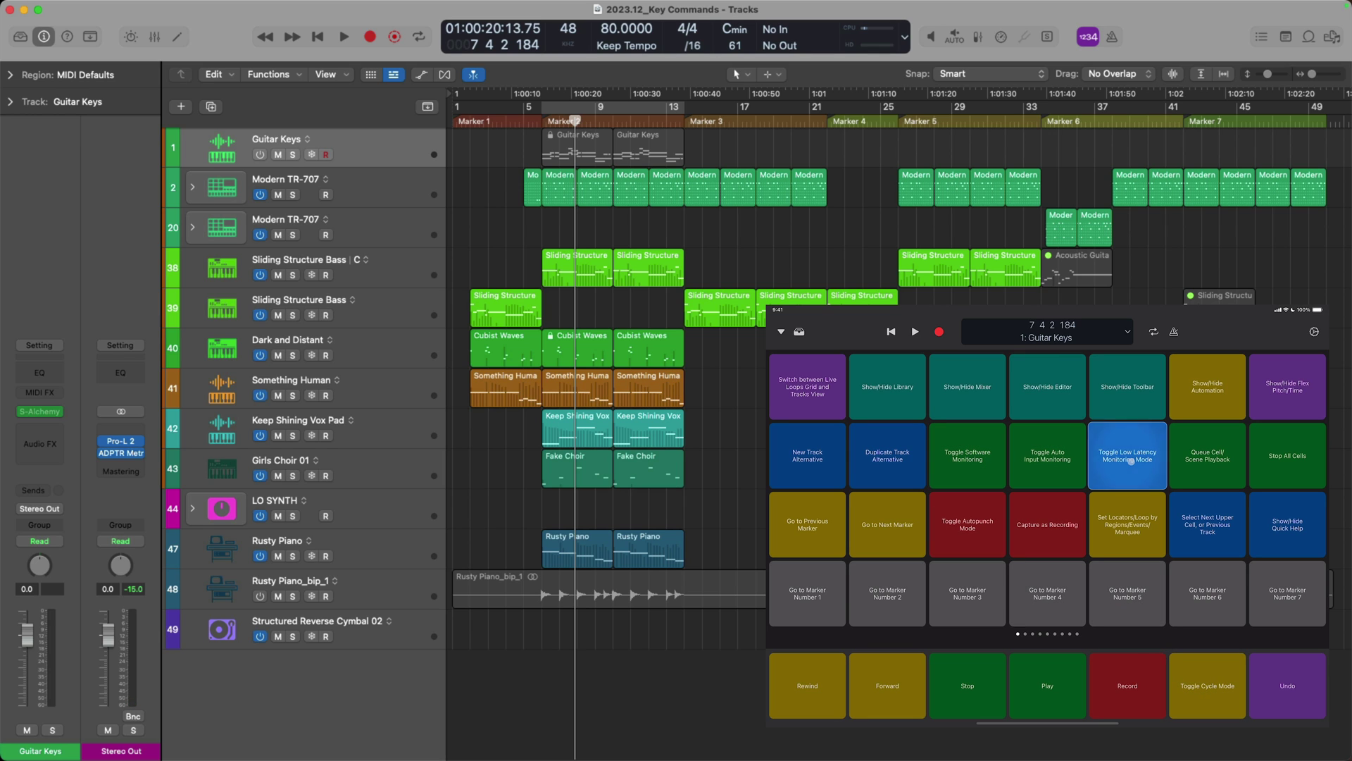
{"action": "left_click", "coordinate": [1131, 461]}
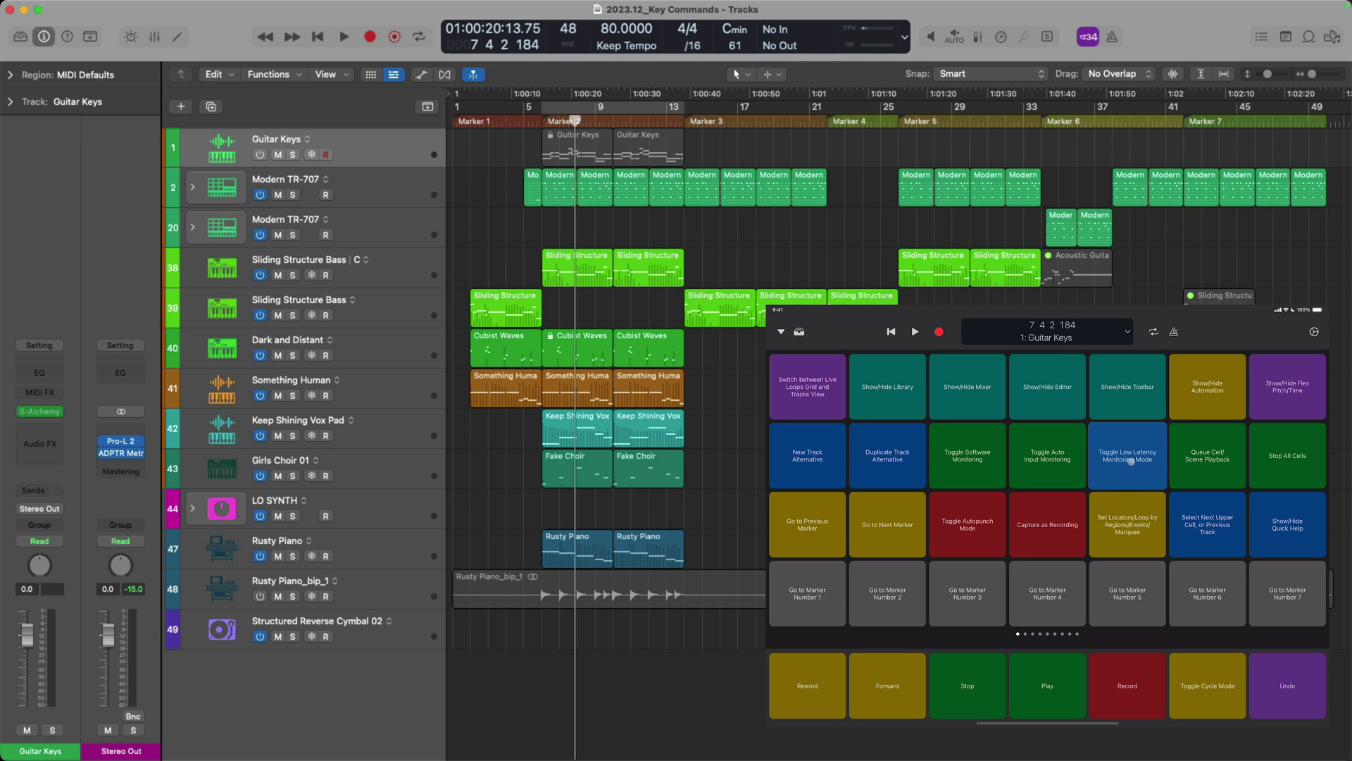
{"action": "left_click", "coordinate": [1119, 498]}
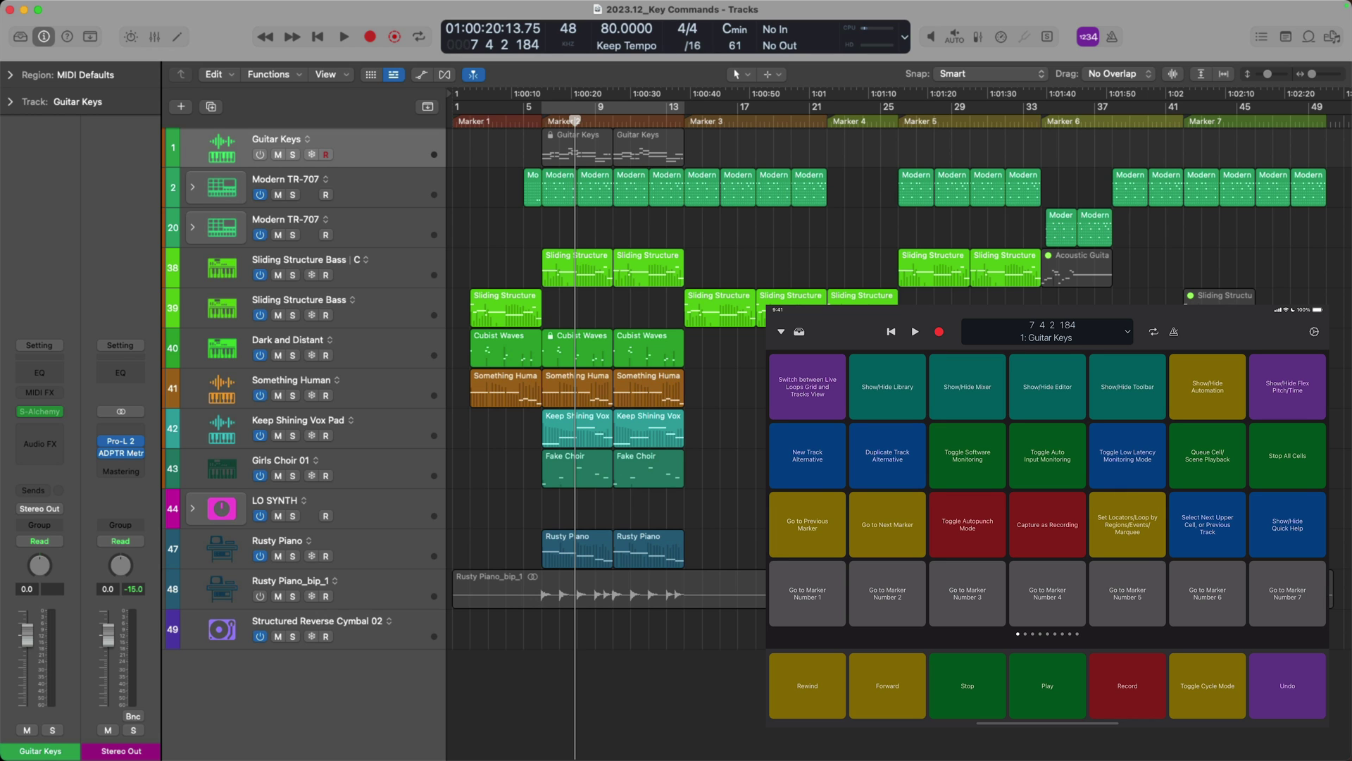
{"action": "left_click_drag", "start_coordinate": [1197, 493], "coordinate": [880, 493]}
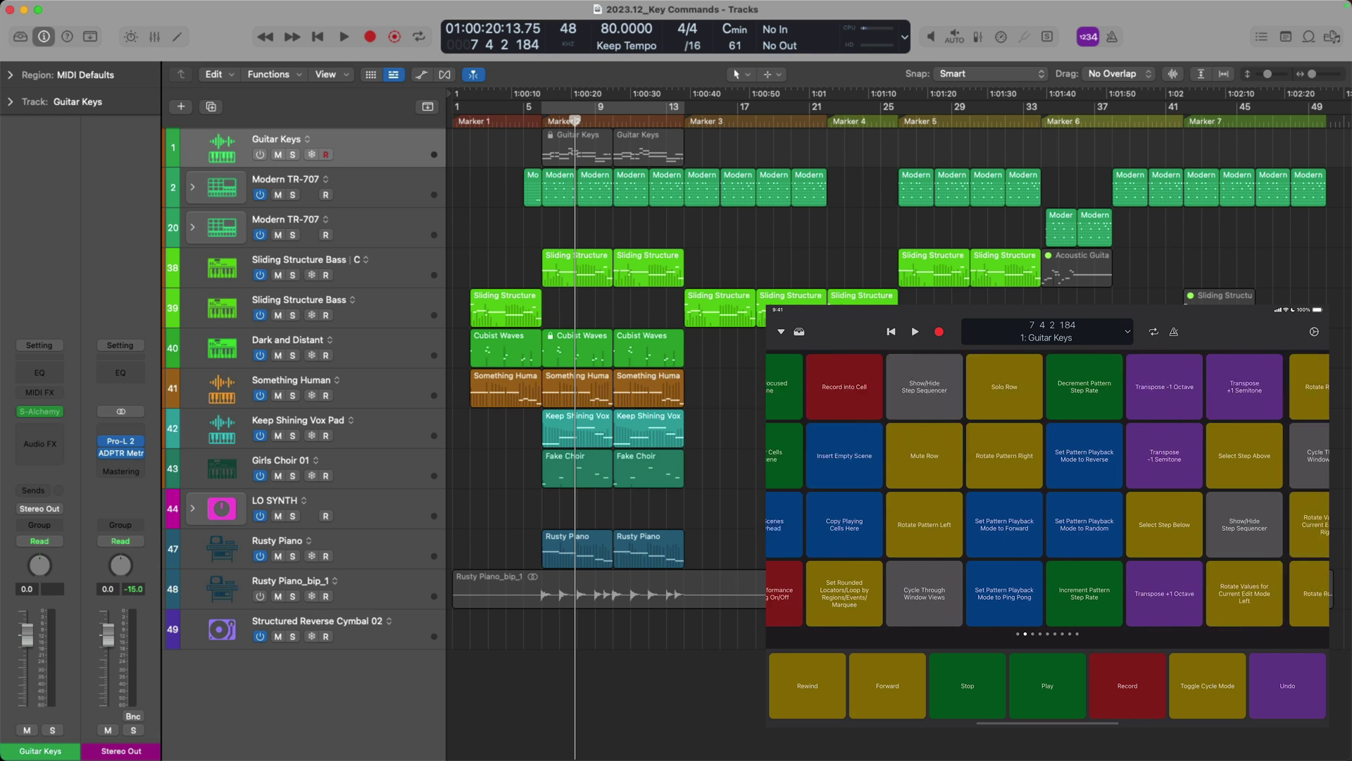
{"action": "left_click_drag", "start_coordinate": [1197, 492], "coordinate": [880, 493]}
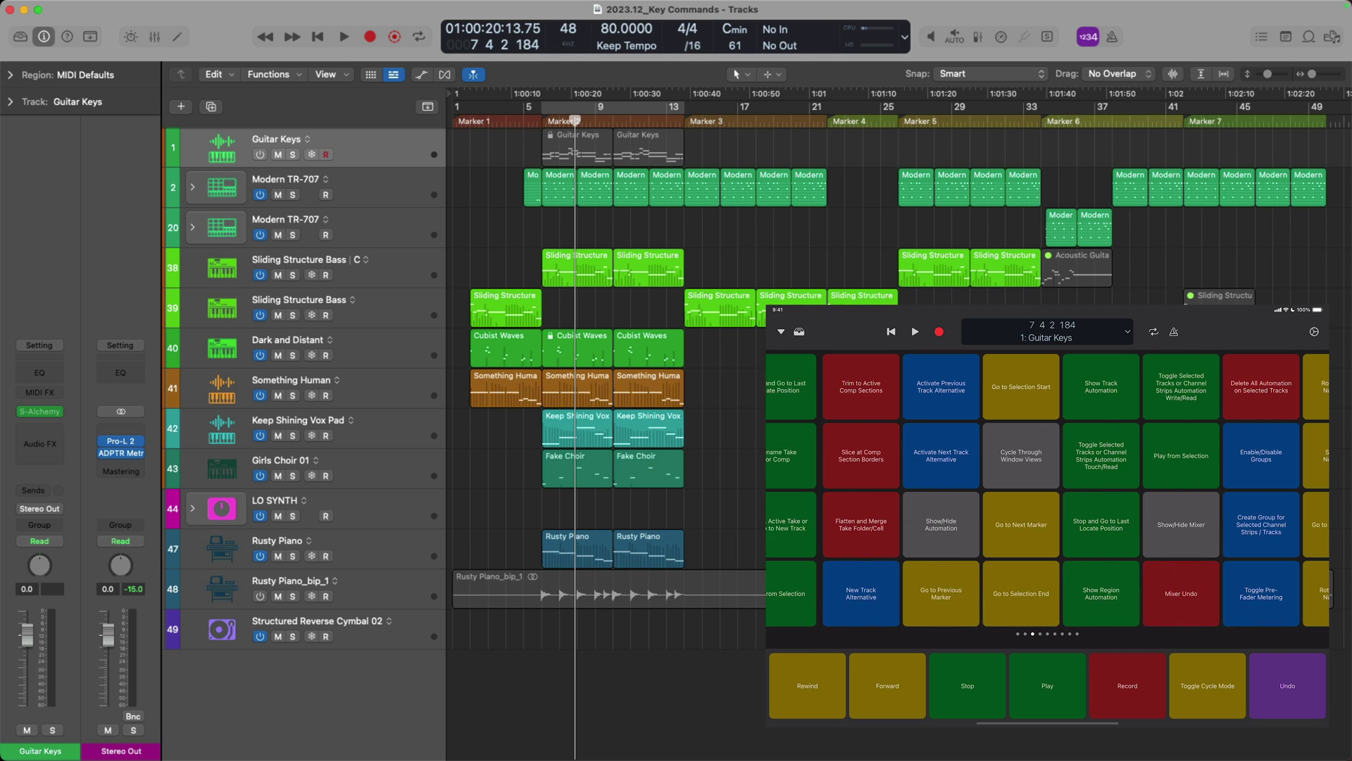
{"action": "mouse_move", "coordinate": [1197, 493]}
{"action": "left_mouse_down"}
{"action": "mouse_move", "coordinate": [880, 493]}
{"action": "mouse_move", "coordinate": [1198, 493]}
{"action": "left_mouse_up"}
{"action": "left_click_drag", "start_coordinate": [880, 493], "coordinate": [1197, 493]}
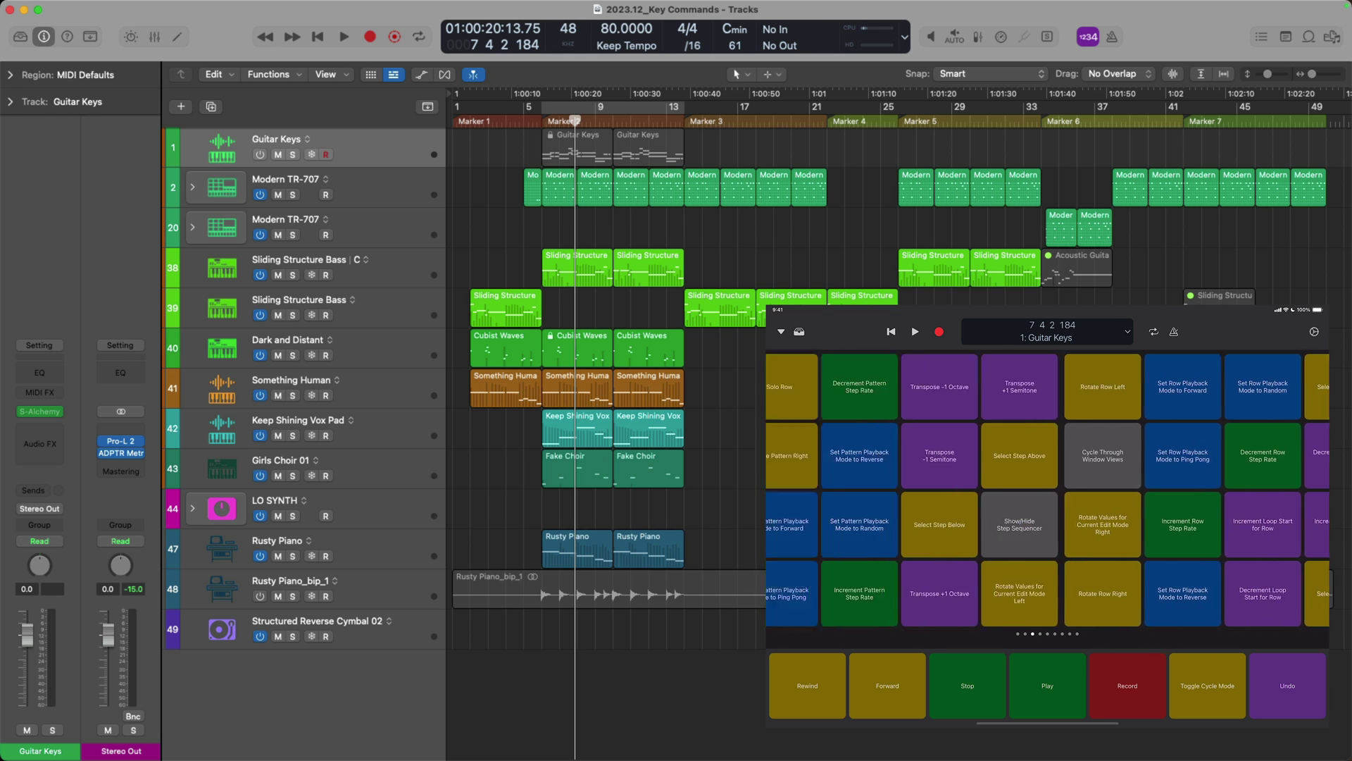
{"action": "left_click_drag", "start_coordinate": [880, 493], "coordinate": [1197, 493]}
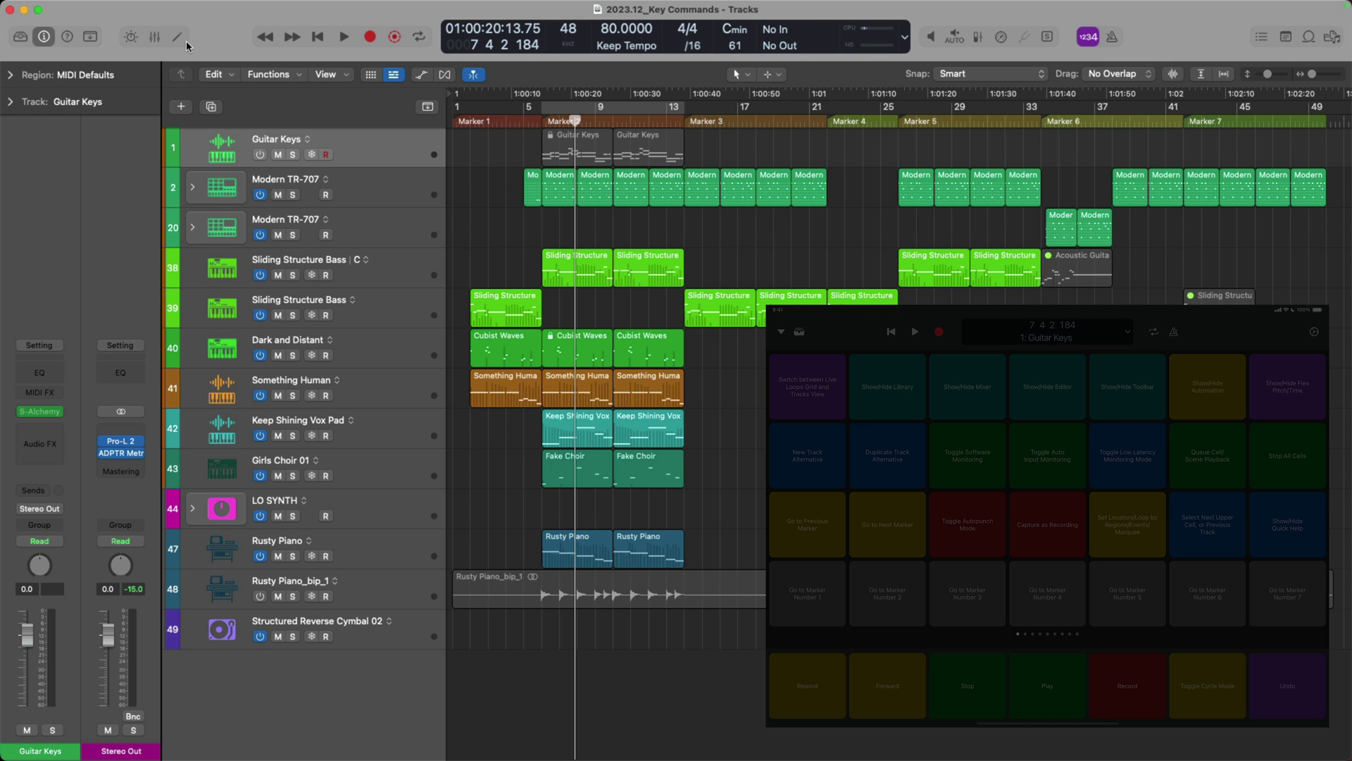
Toggle the mixer, the editor pane and the extra toolbar row each on and off
{"action": "left_click", "coordinate": [155, 37]}
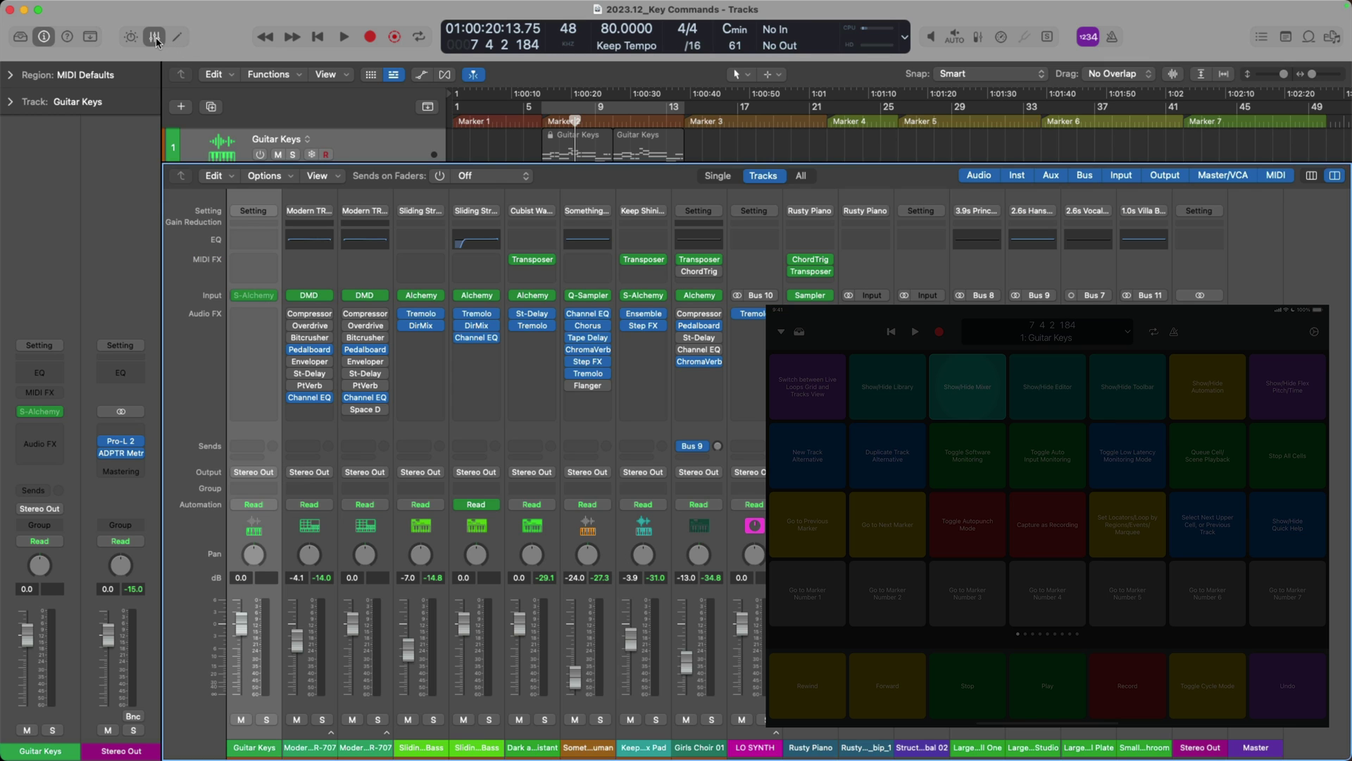
{"action": "left_click", "coordinate": [154, 37]}
{"action": "left_click", "coordinate": [176, 37]}
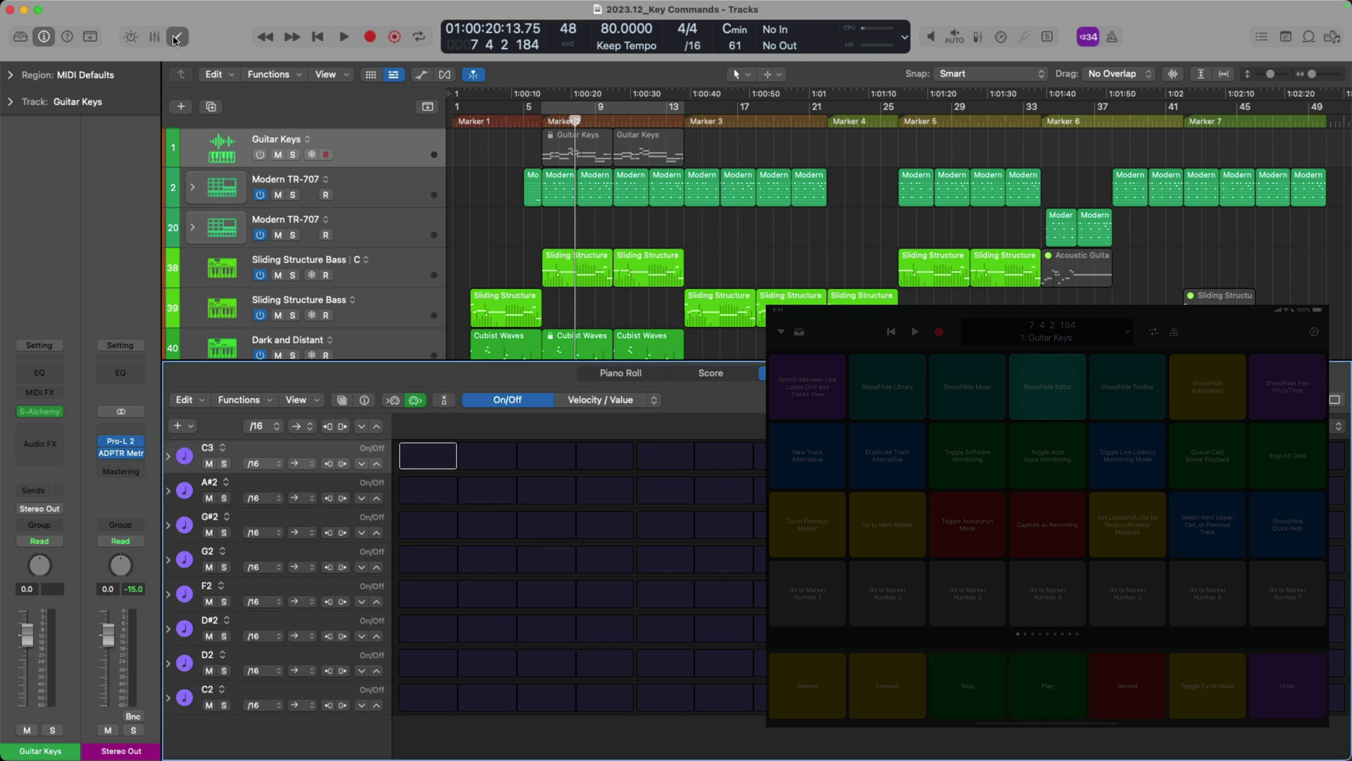
{"action": "left_click", "coordinate": [176, 36]}
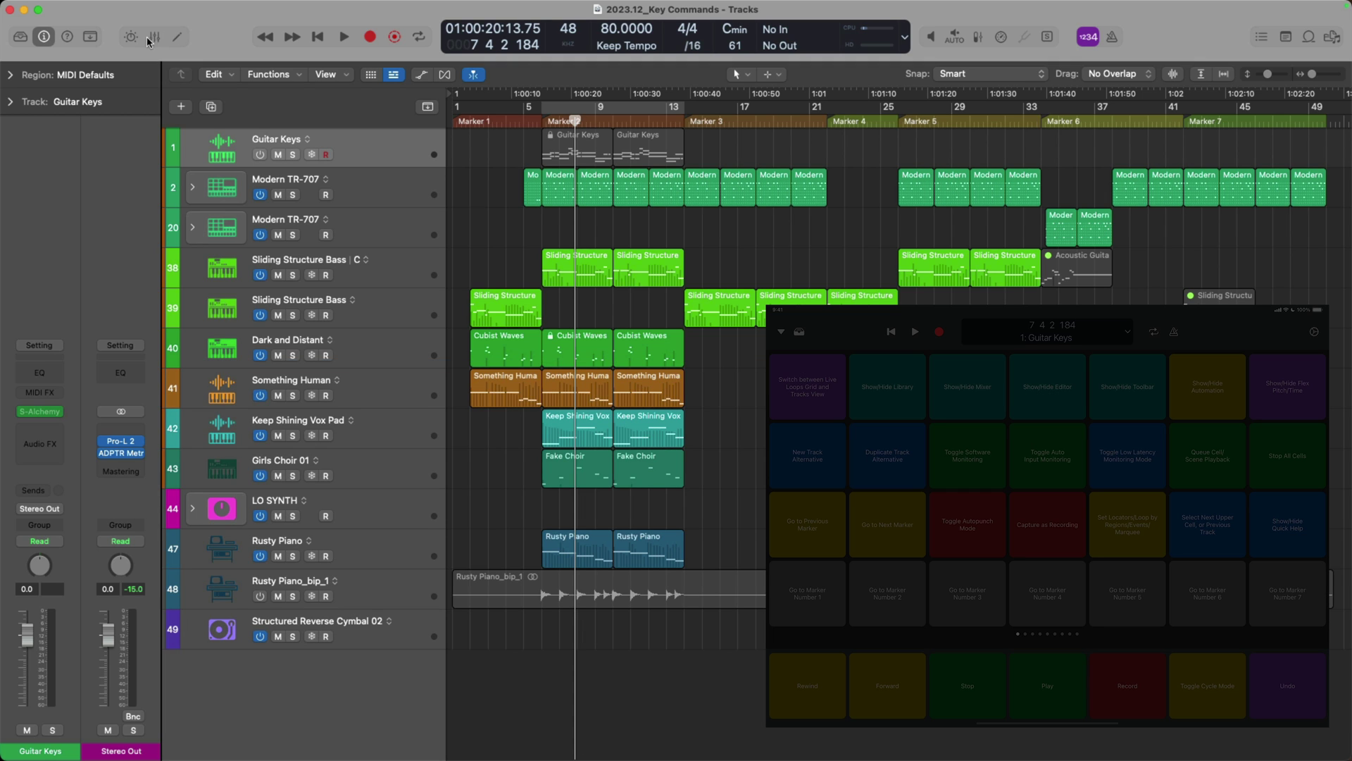
{"action": "left_click", "coordinate": [91, 36]}
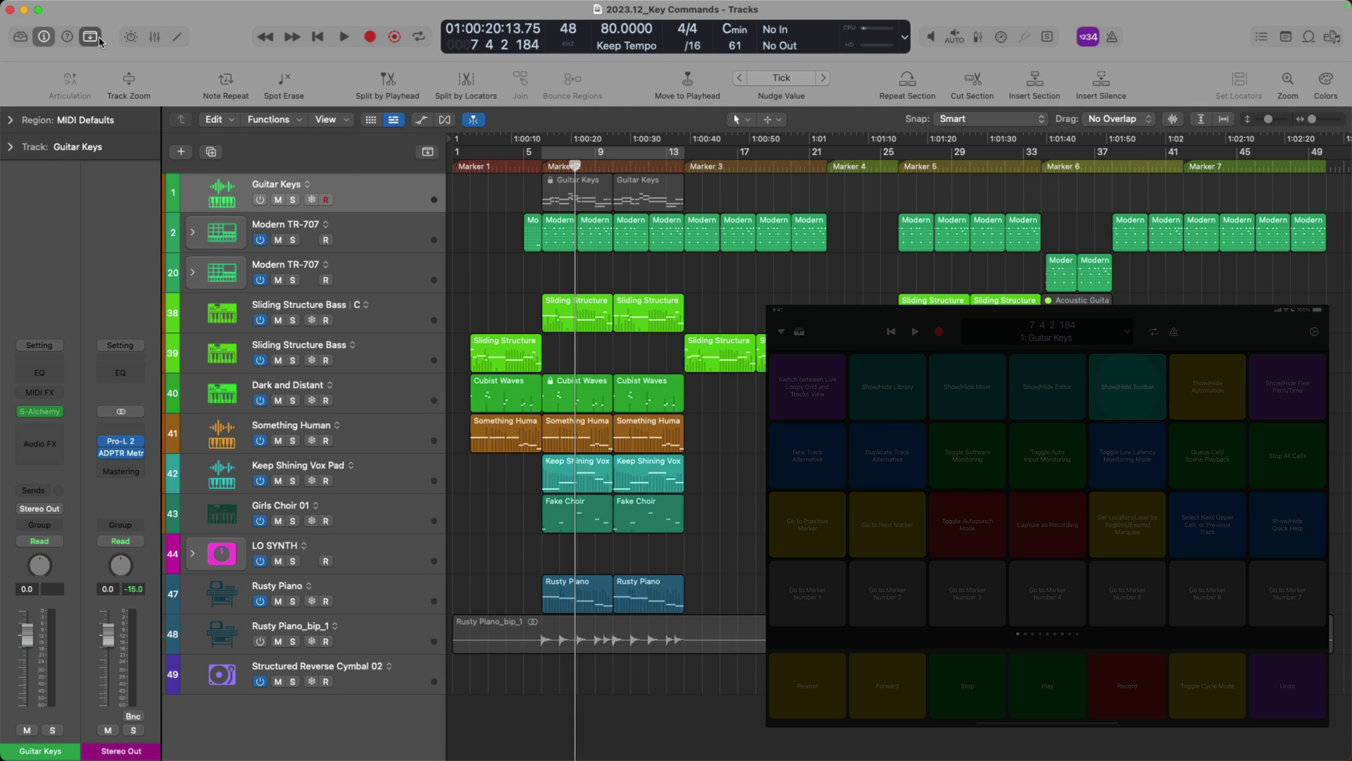
{"action": "left_click", "coordinate": [93, 36]}
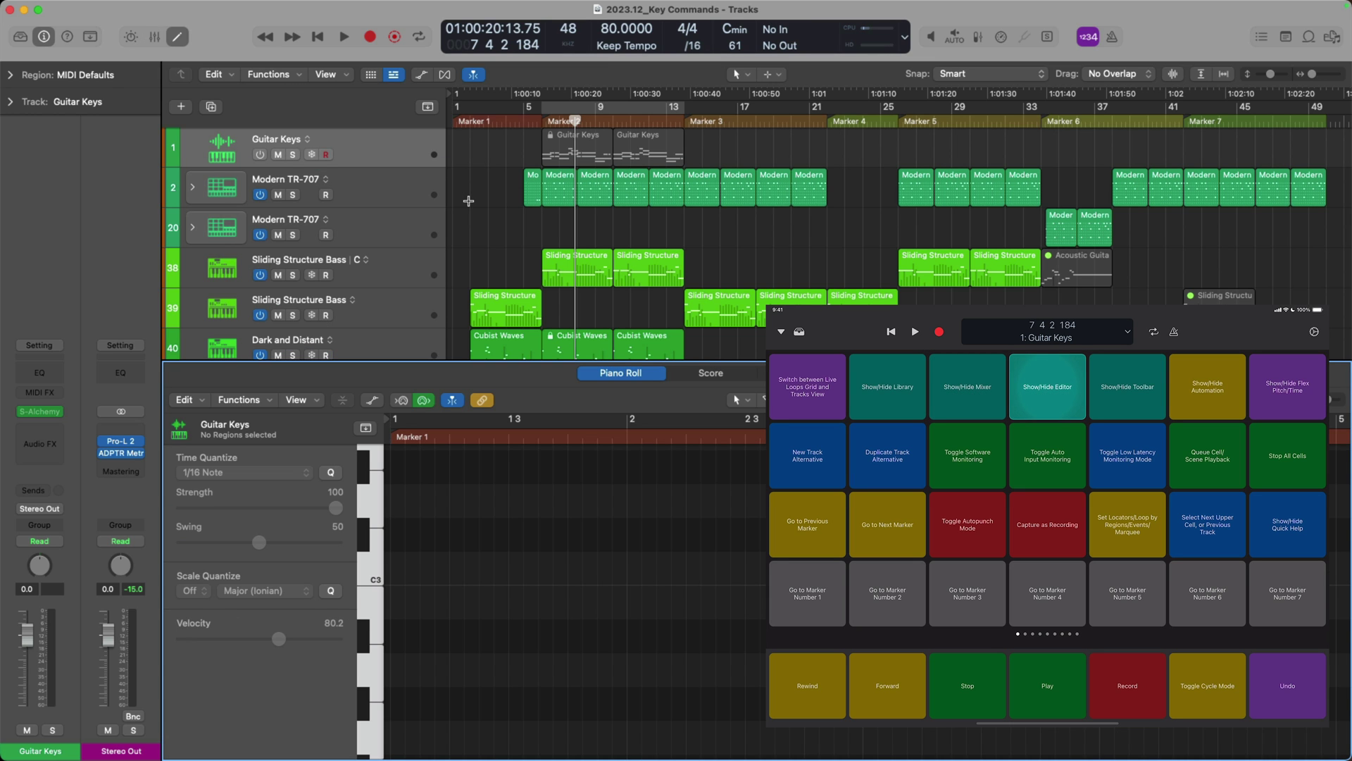
Show the Sliding Structure bass, Modern TR-707 drums and Rusty Piano_bip_1 audio regions in the editor
{"action": "left_click", "coordinate": [564, 255]}
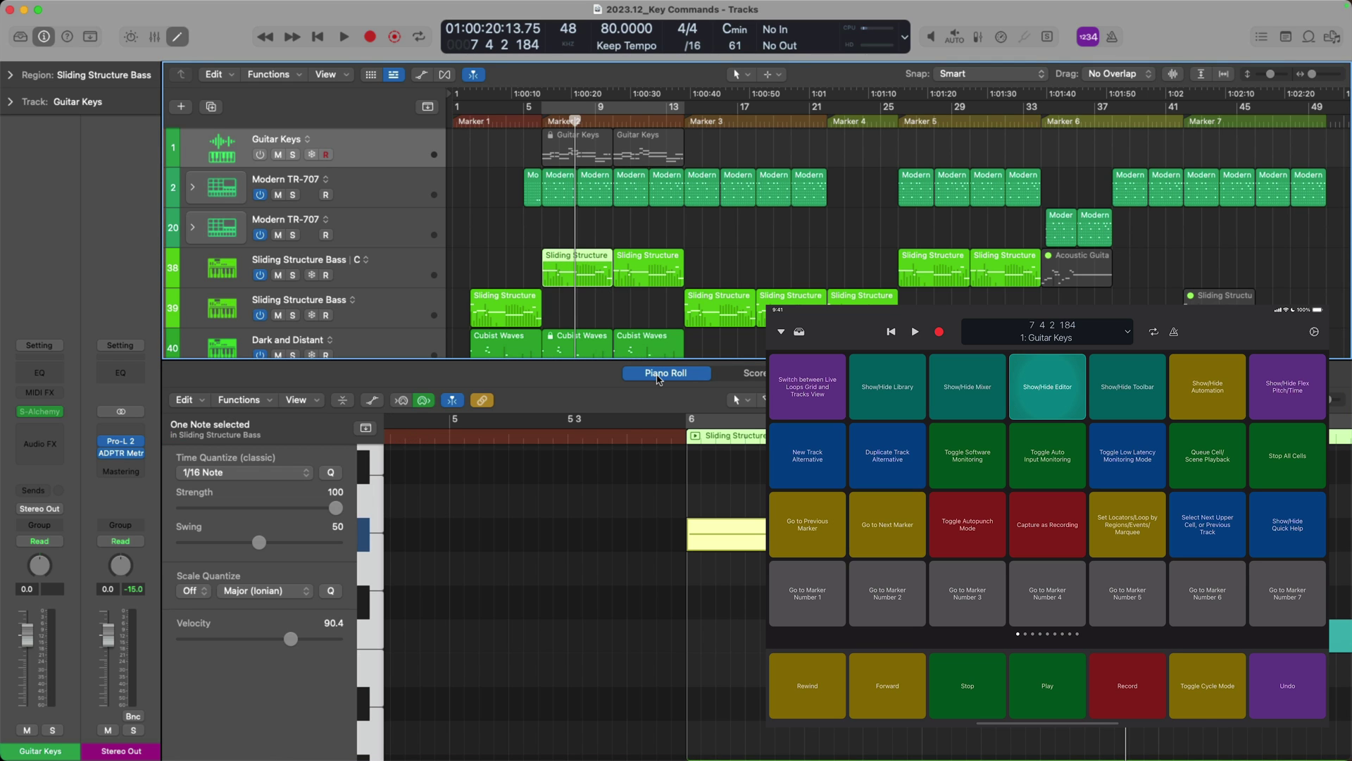
{"action": "left_click", "coordinate": [569, 185]}
{"action": "scroll", "coordinate": [622, 444], "scroll_direction": "up", "scroll_amount": 5}
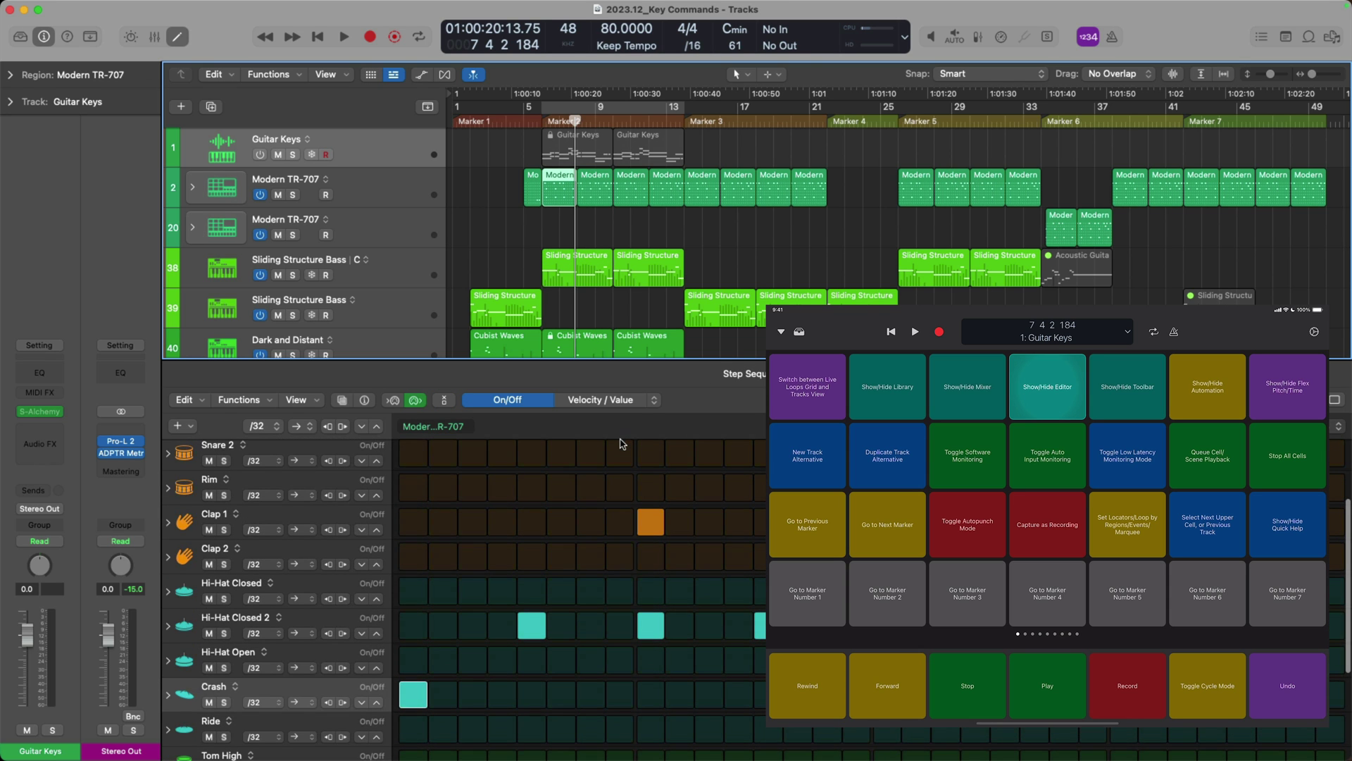
{"action": "scroll", "coordinate": [692, 305], "scroll_direction": "down", "scroll_amount": 10}
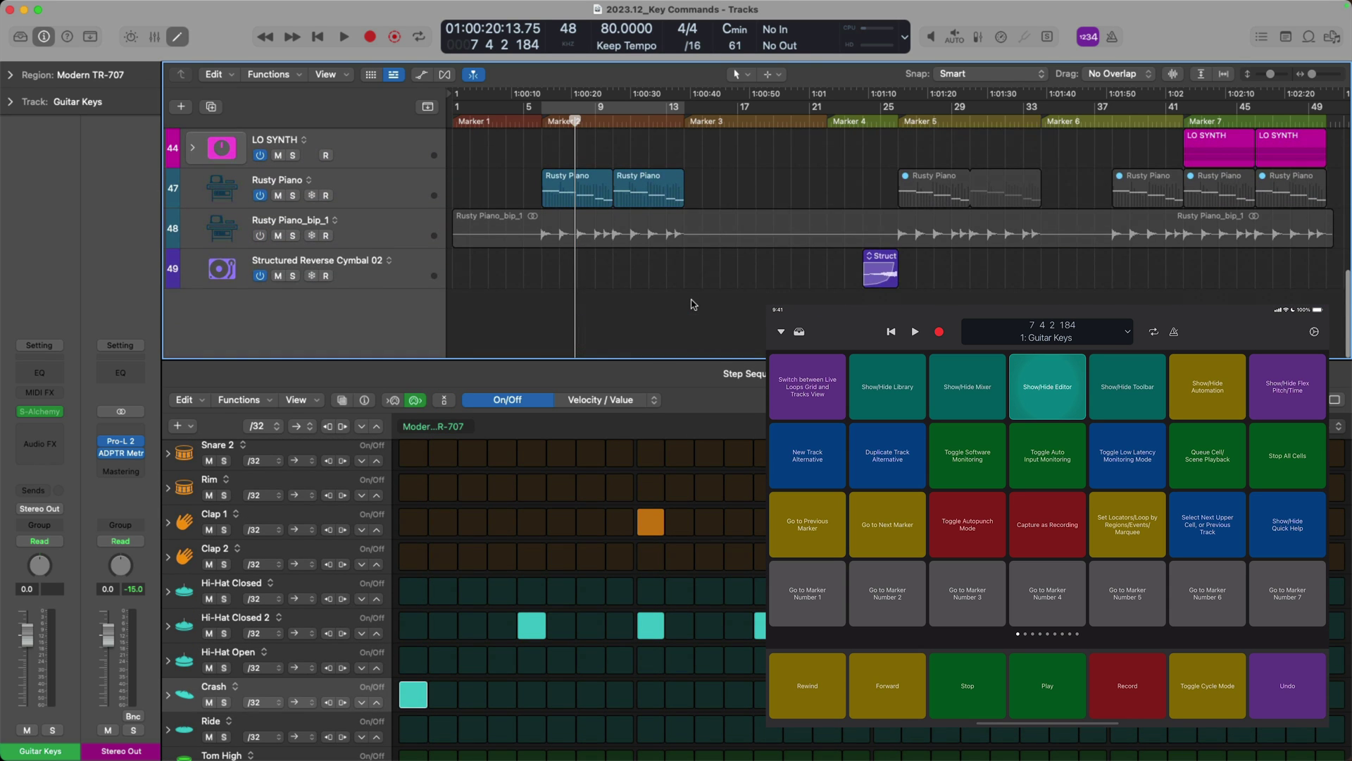
{"action": "left_click", "coordinate": [636, 229]}
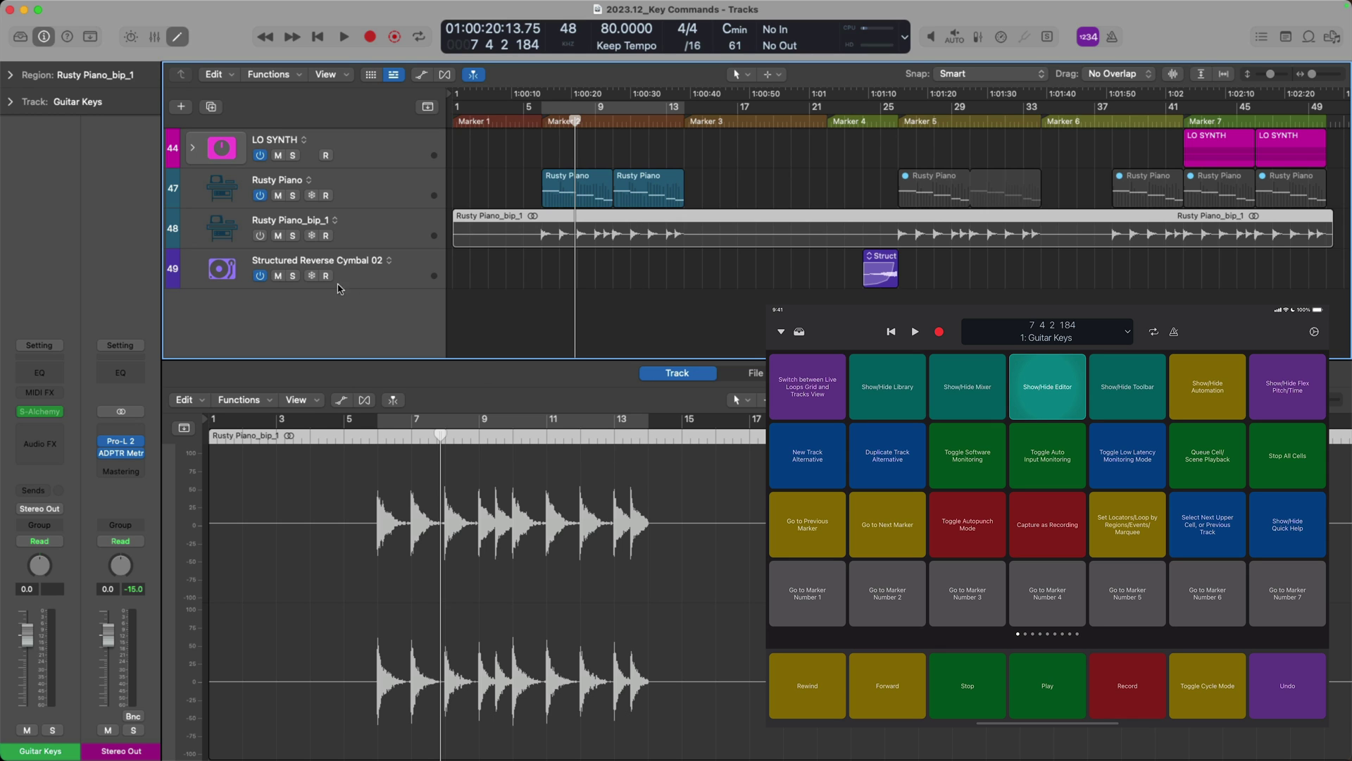
Close the bottom editor and toggle the extra toolbar row on and off
{"action": "key", "text": "e"}
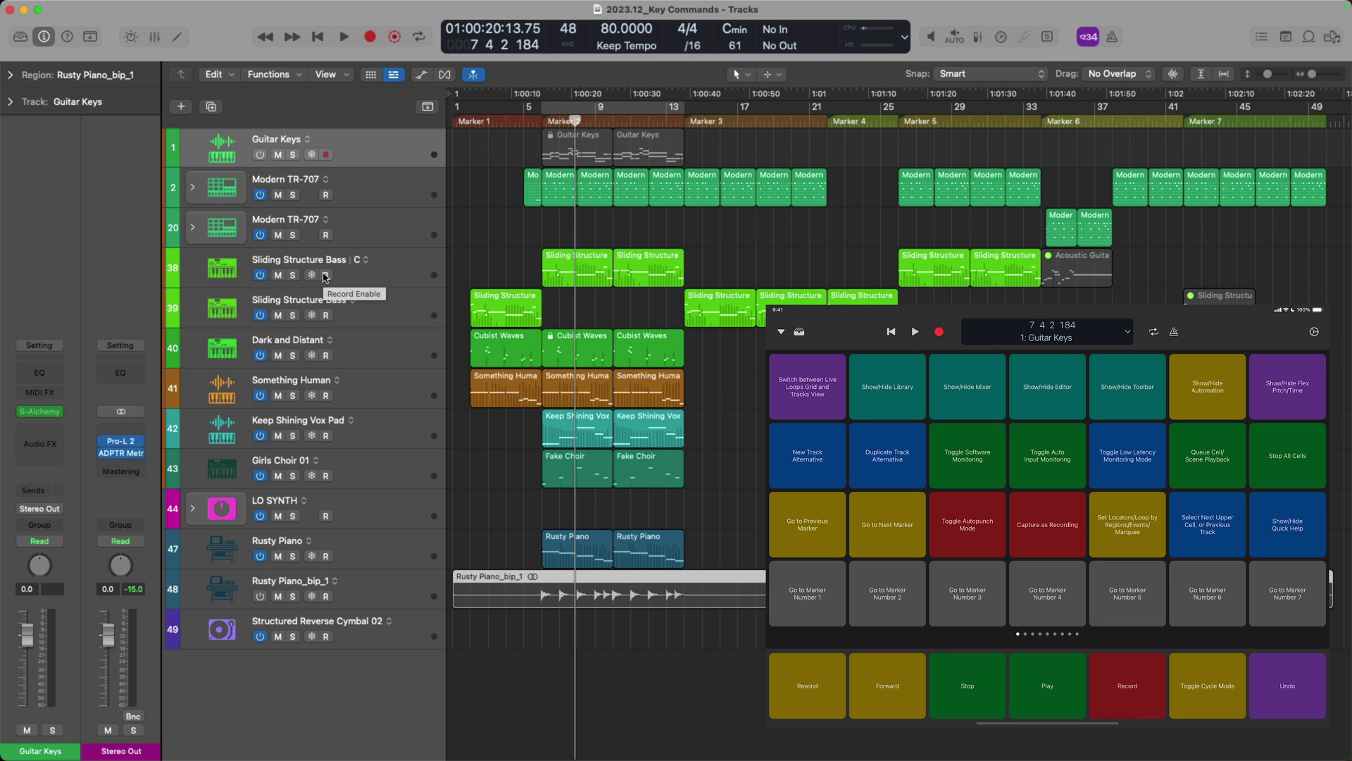
{"action": "key", "text": "ctrl+alt+super+t"}
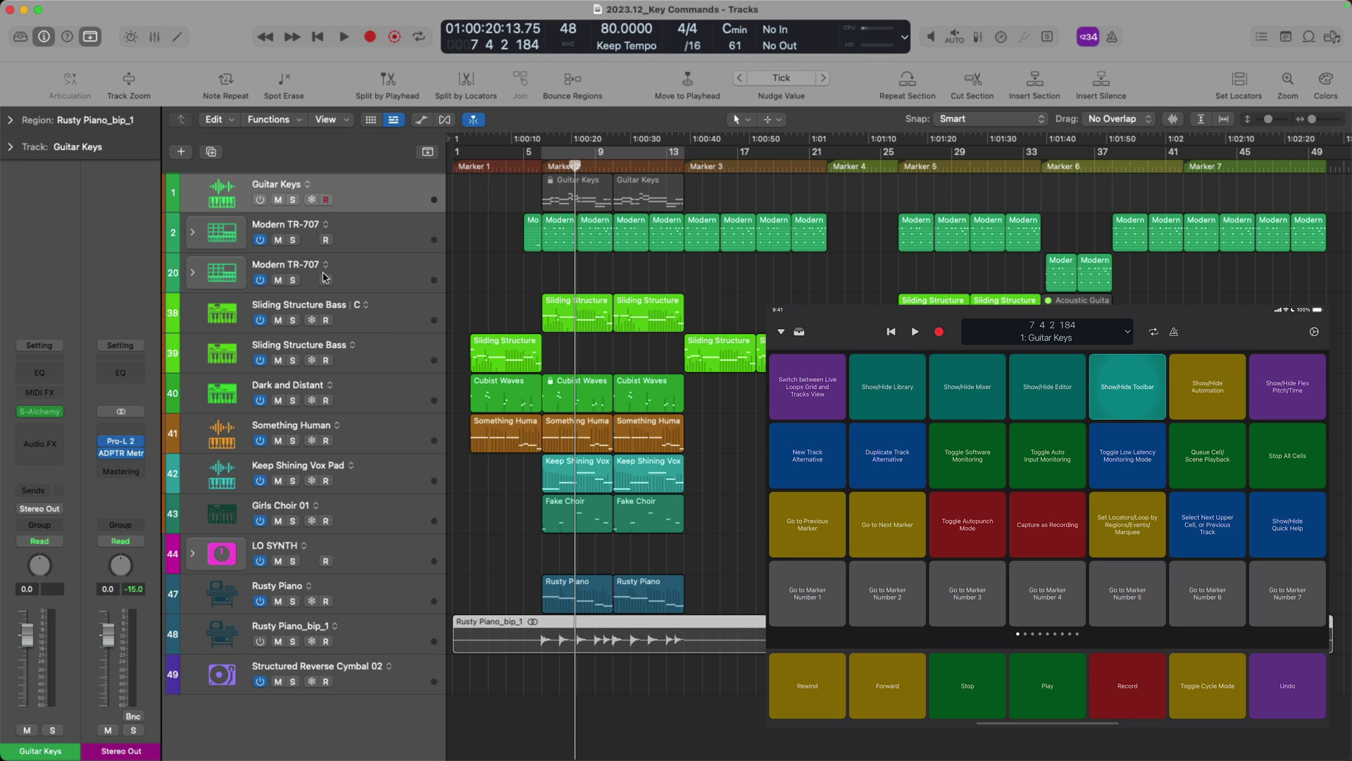
{"action": "key", "text": "ctrl+alt+super+t"}
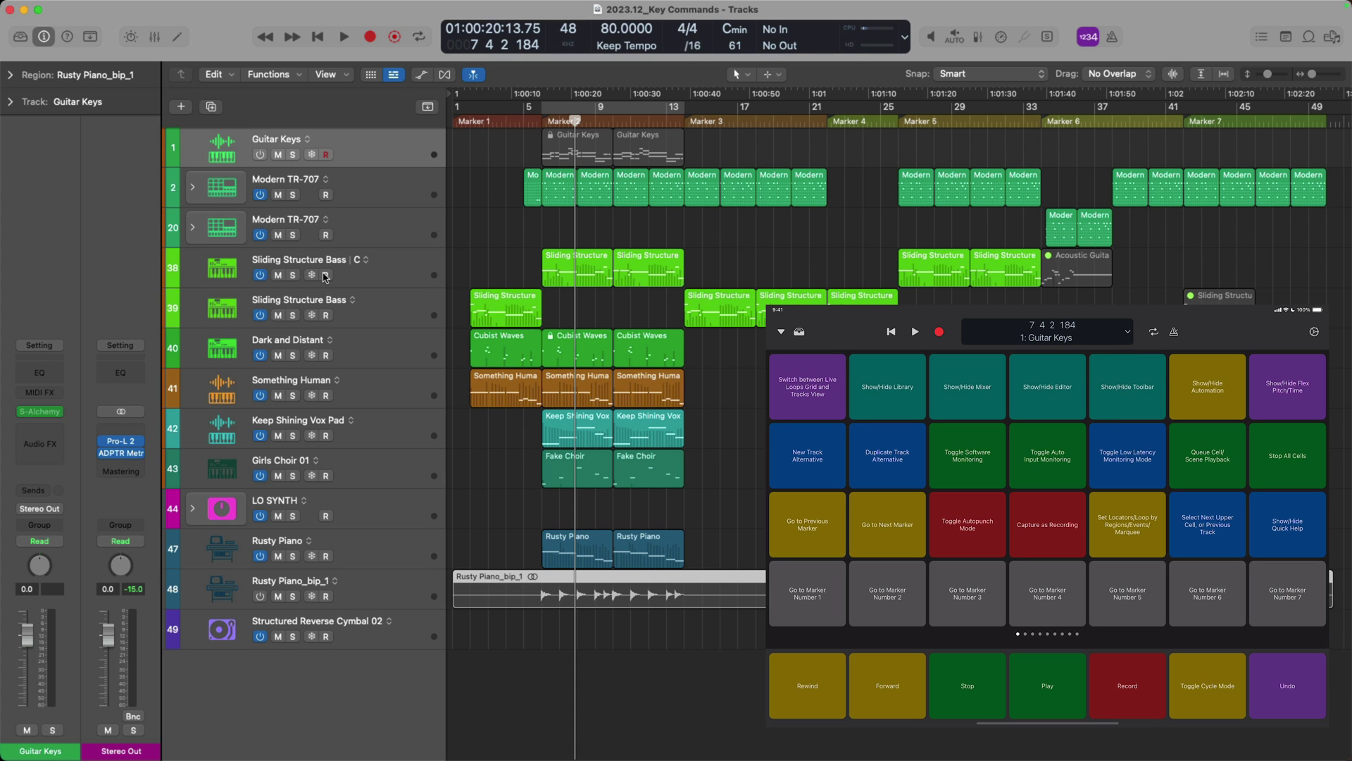
Show automation lanes and Flex Pitch/Time, then return the playhead to 1 1 1 1
{"action": "key", "text": "a"}
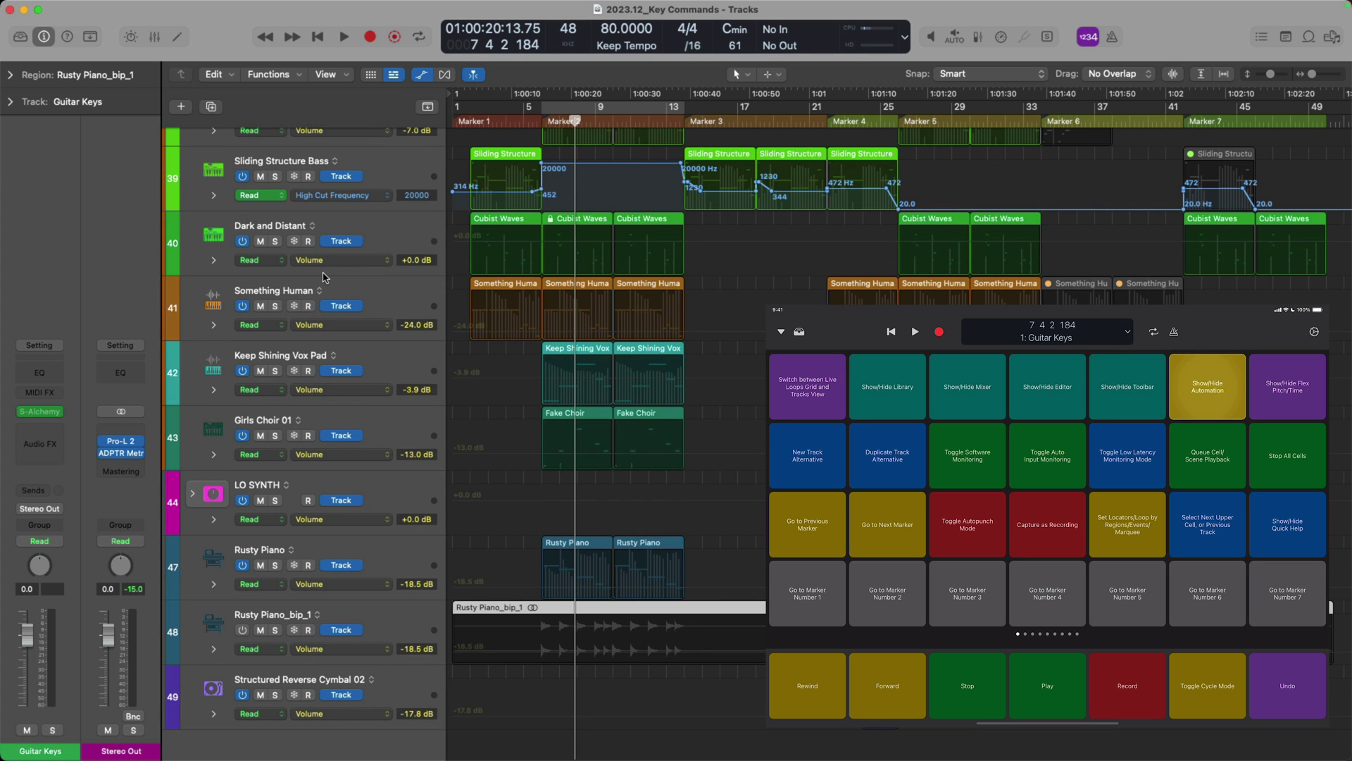
{"action": "key", "text": "super+f"}
{"action": "key", "text": "super+f"}
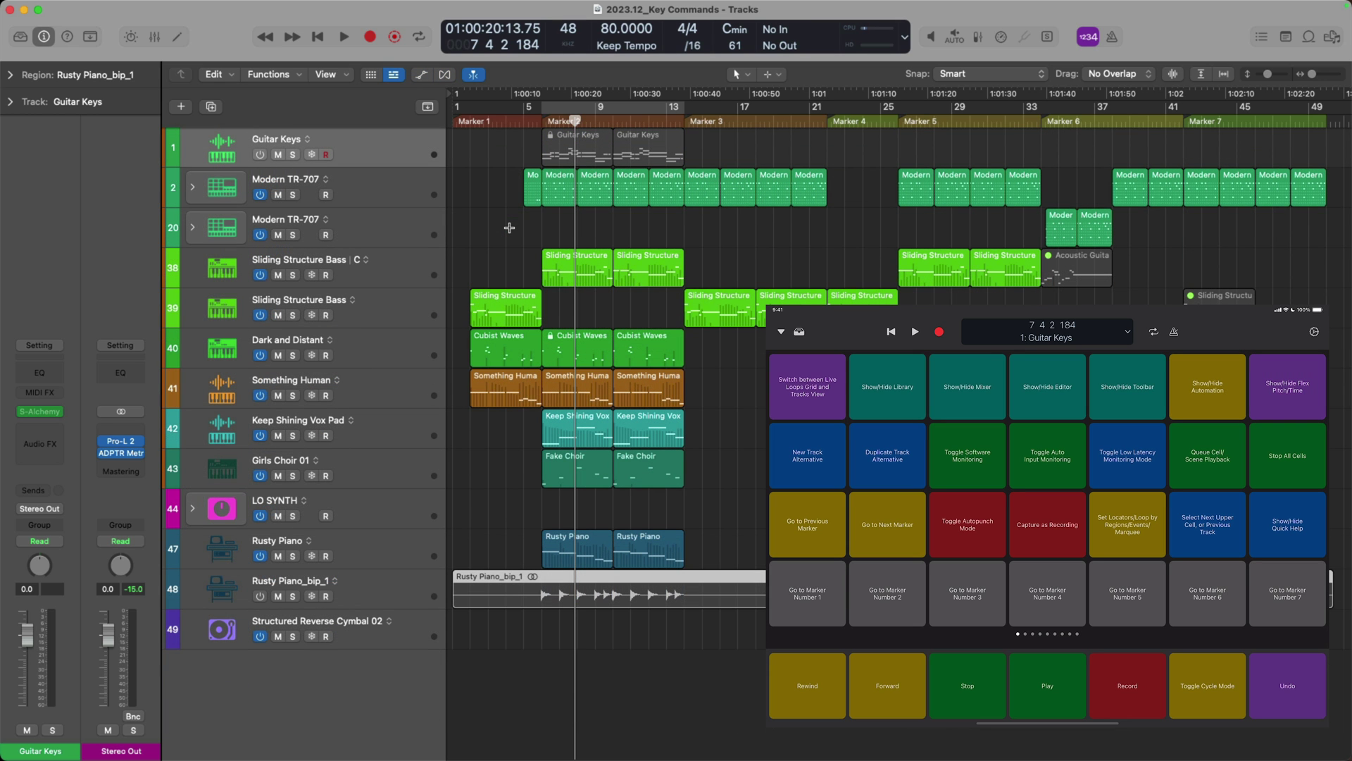
{"action": "key", "text": "Return"}
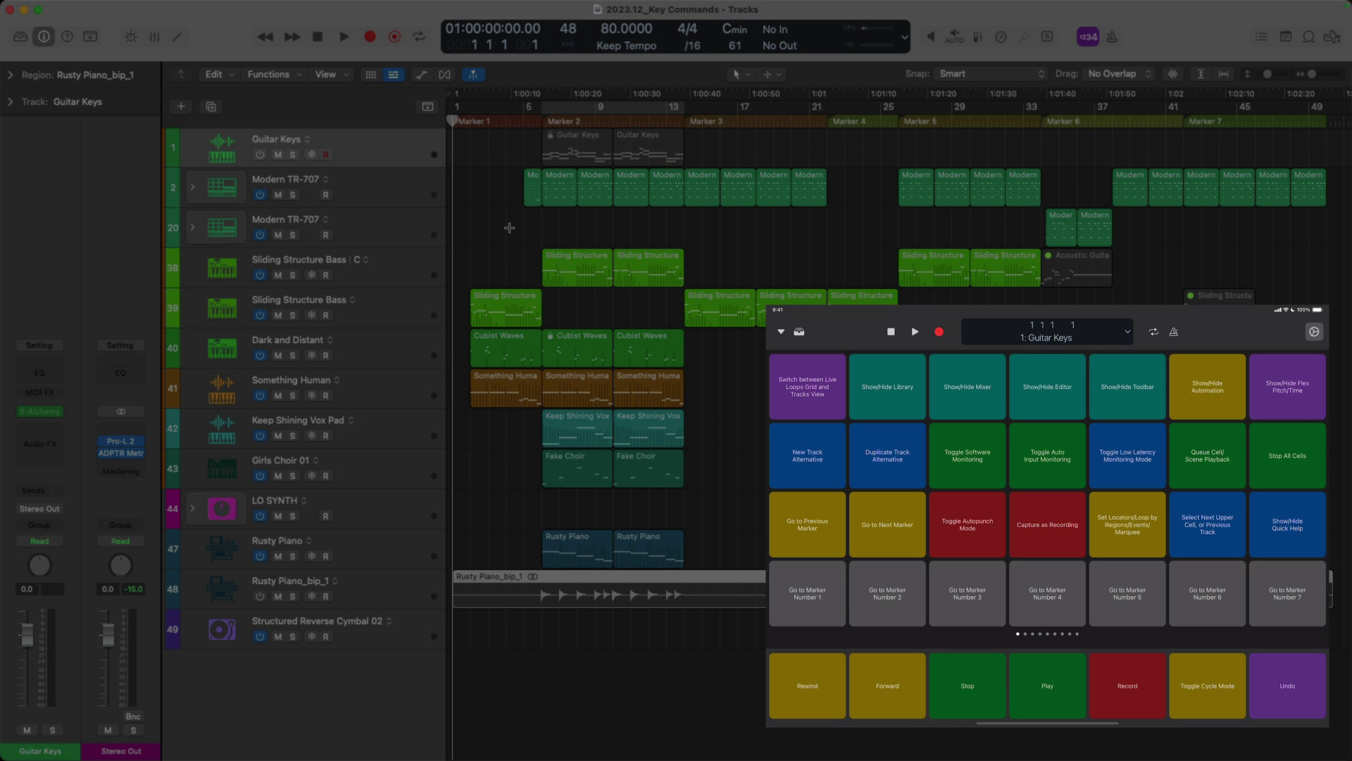
Choose Edit Key Commands from Logic Remote's Settings popover
{"action": "left_click", "coordinate": [1314, 331]}
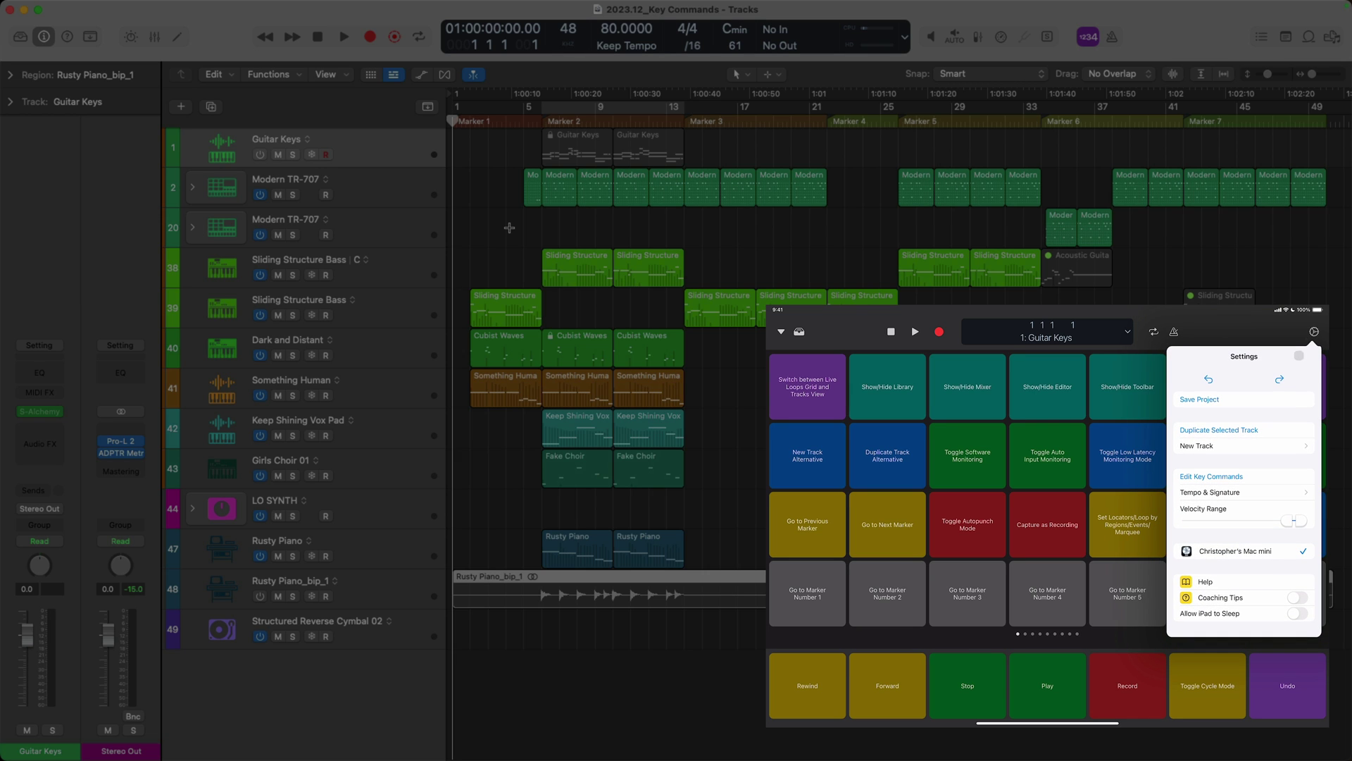
{"action": "left_click", "coordinate": [1232, 476]}
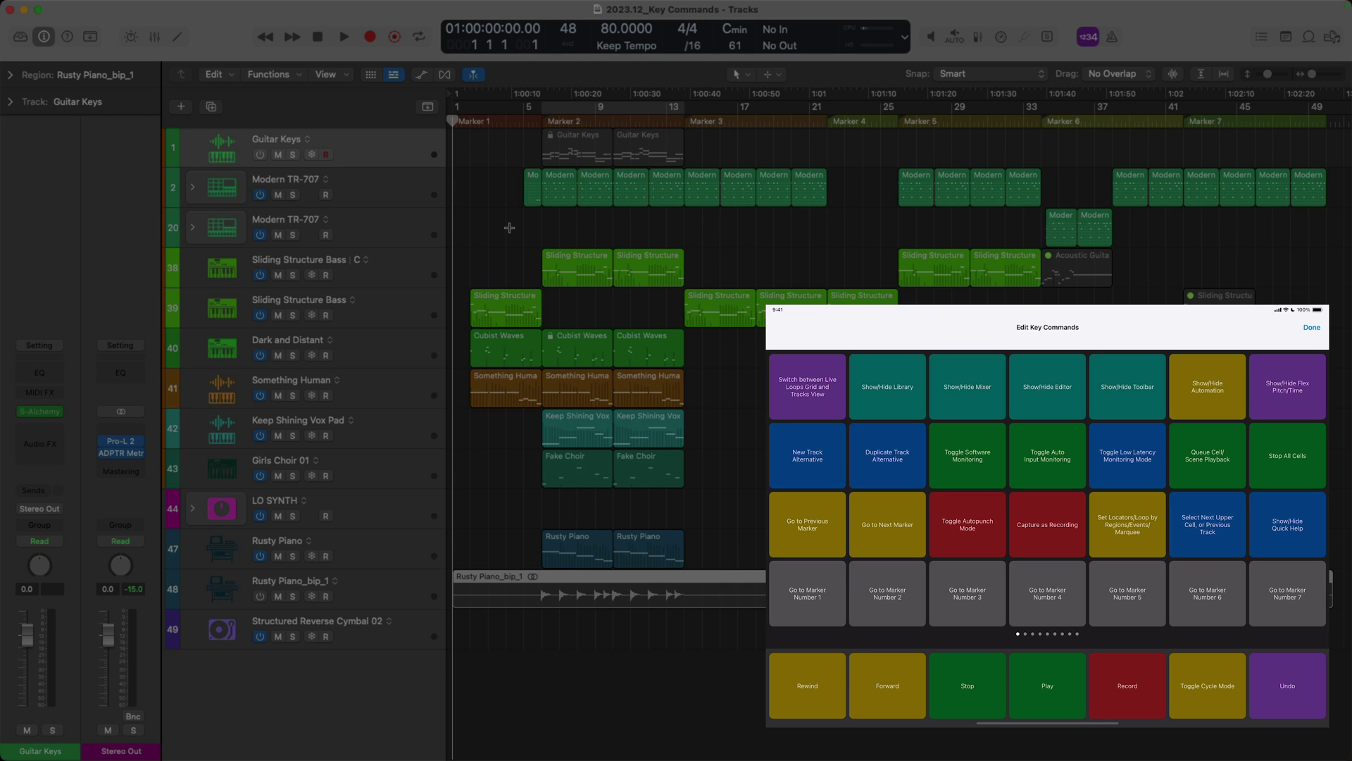
Reassign the Select Next Upper Cell pad to Show/Hide Loop Browser by searching 'Loop'
{"action": "left_click", "coordinate": [1208, 521]}
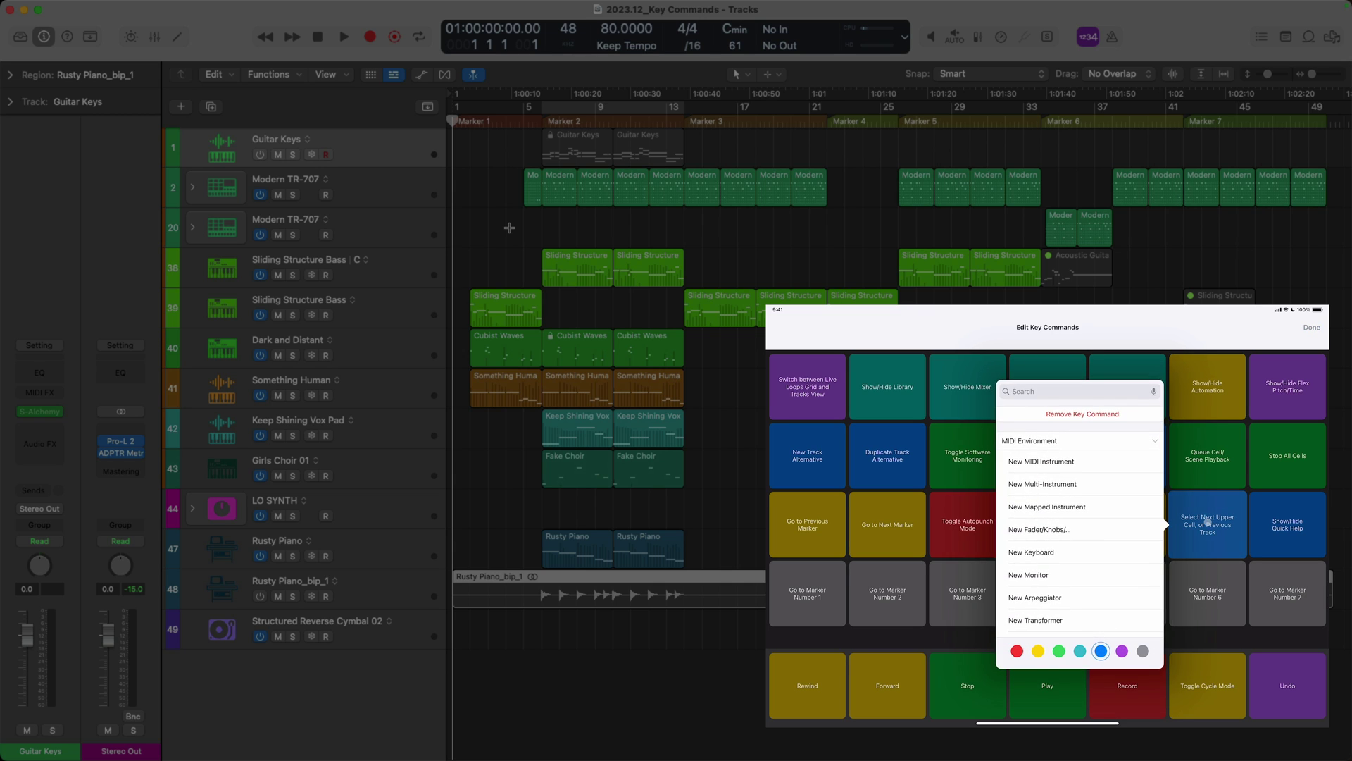
{"action": "scroll", "coordinate": [1114, 493], "scroll_direction": "down", "scroll_amount": 8}
{"action": "scroll", "coordinate": [1094, 491], "scroll_direction": "down", "scroll_amount": 10}
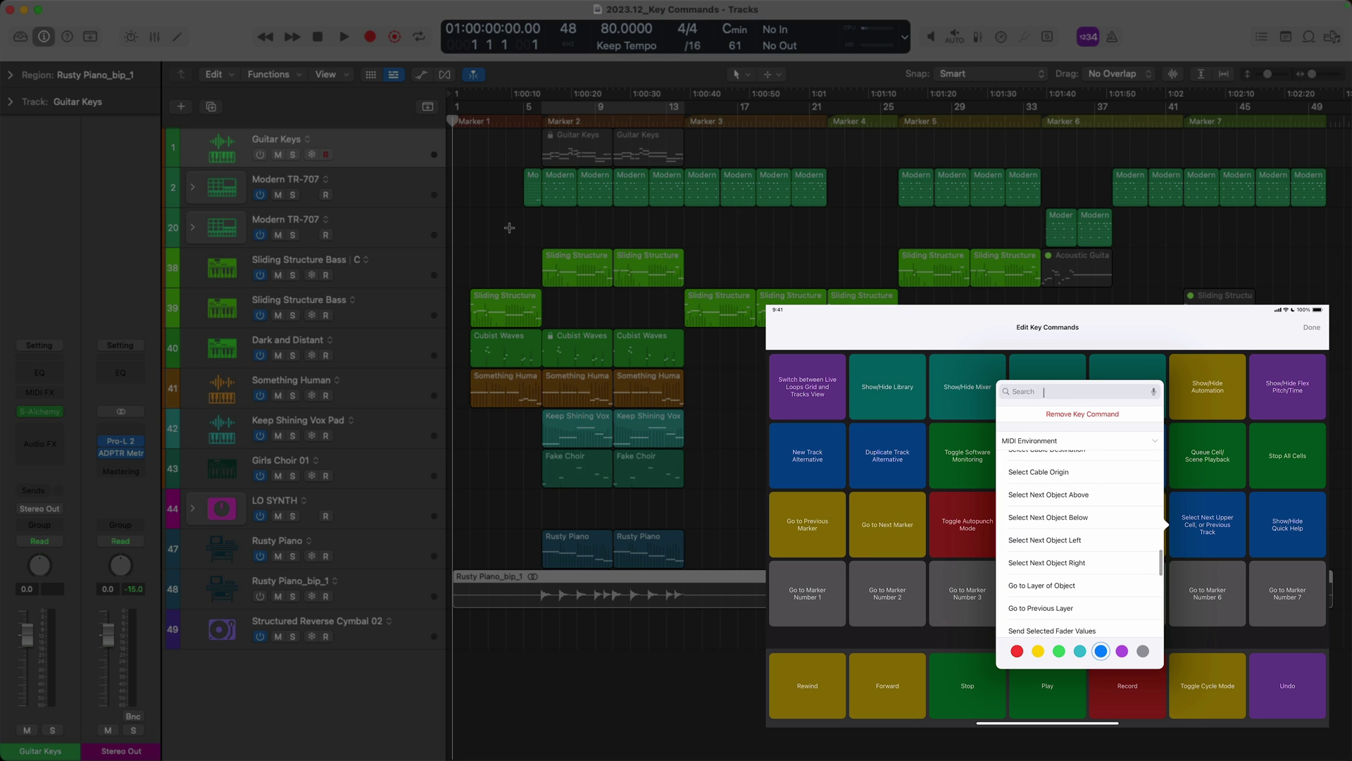
{"action": "left_click", "coordinate": [1044, 391]}
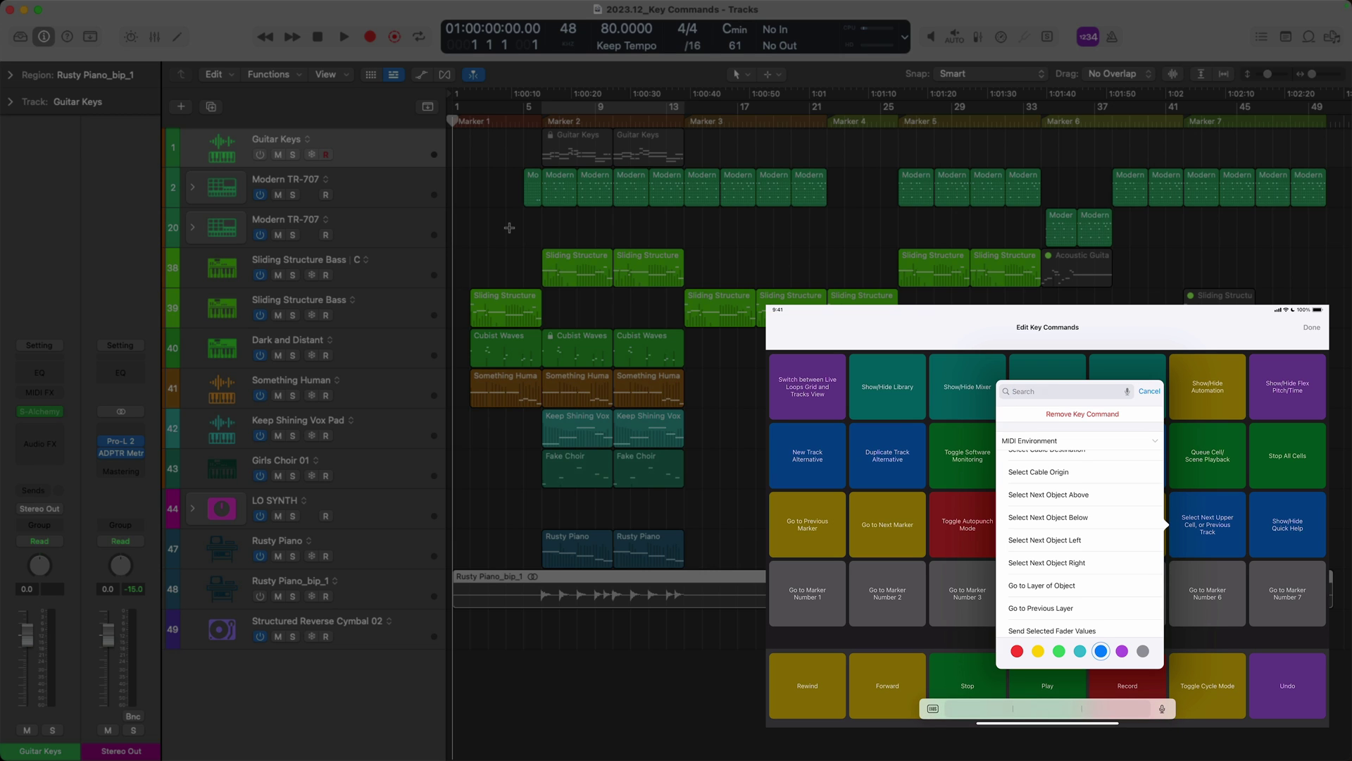
{"action": "type", "text": "Loop"}
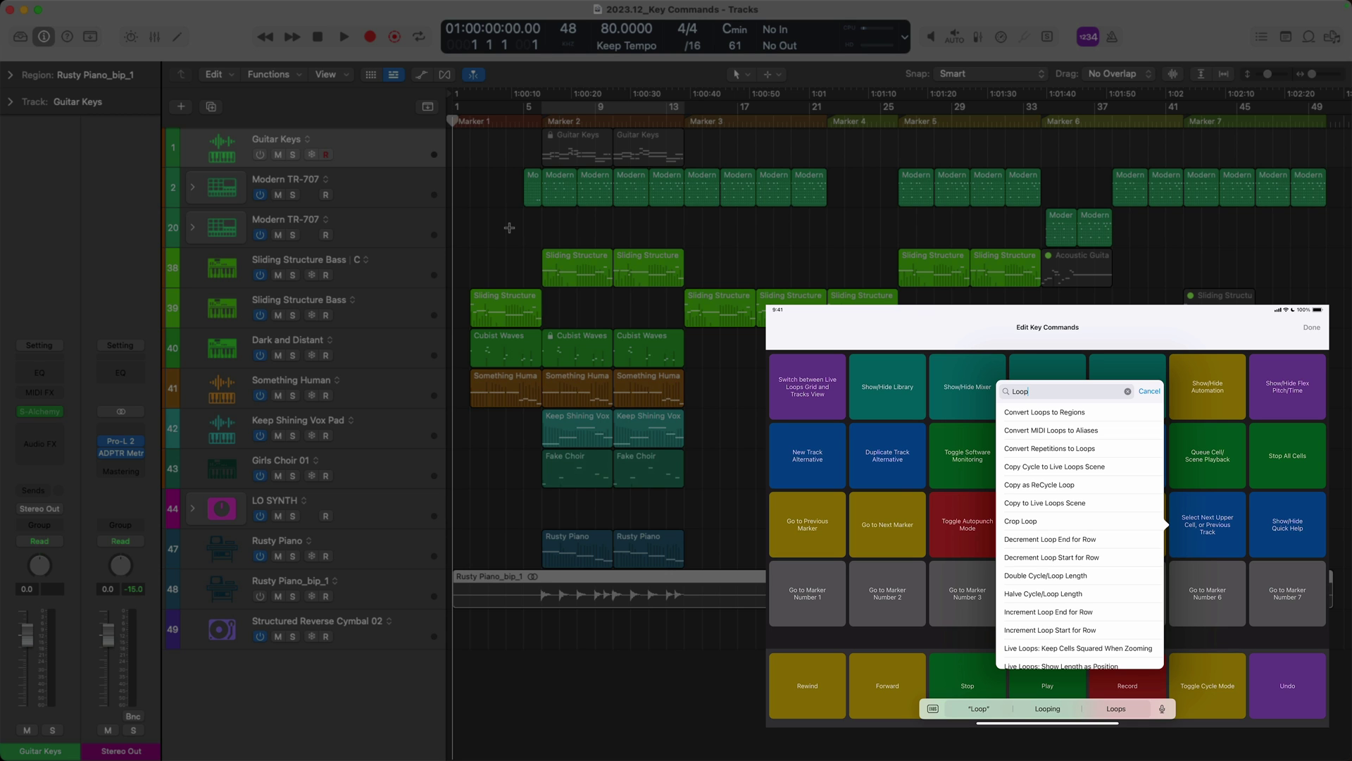
{"action": "scroll", "coordinate": [1086, 465], "scroll_direction": "down", "scroll_amount": 3}
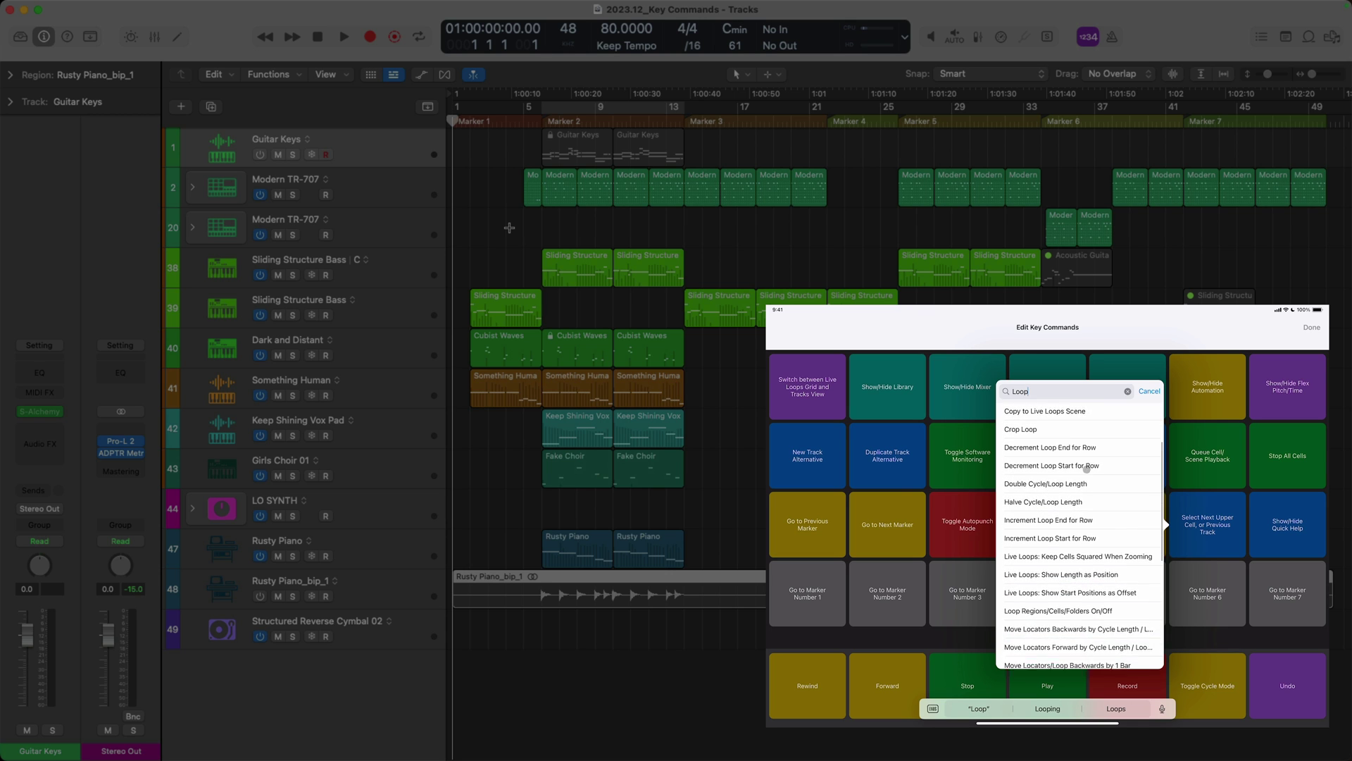
{"action": "scroll", "coordinate": [1086, 469], "scroll_direction": "down", "scroll_amount": 10}
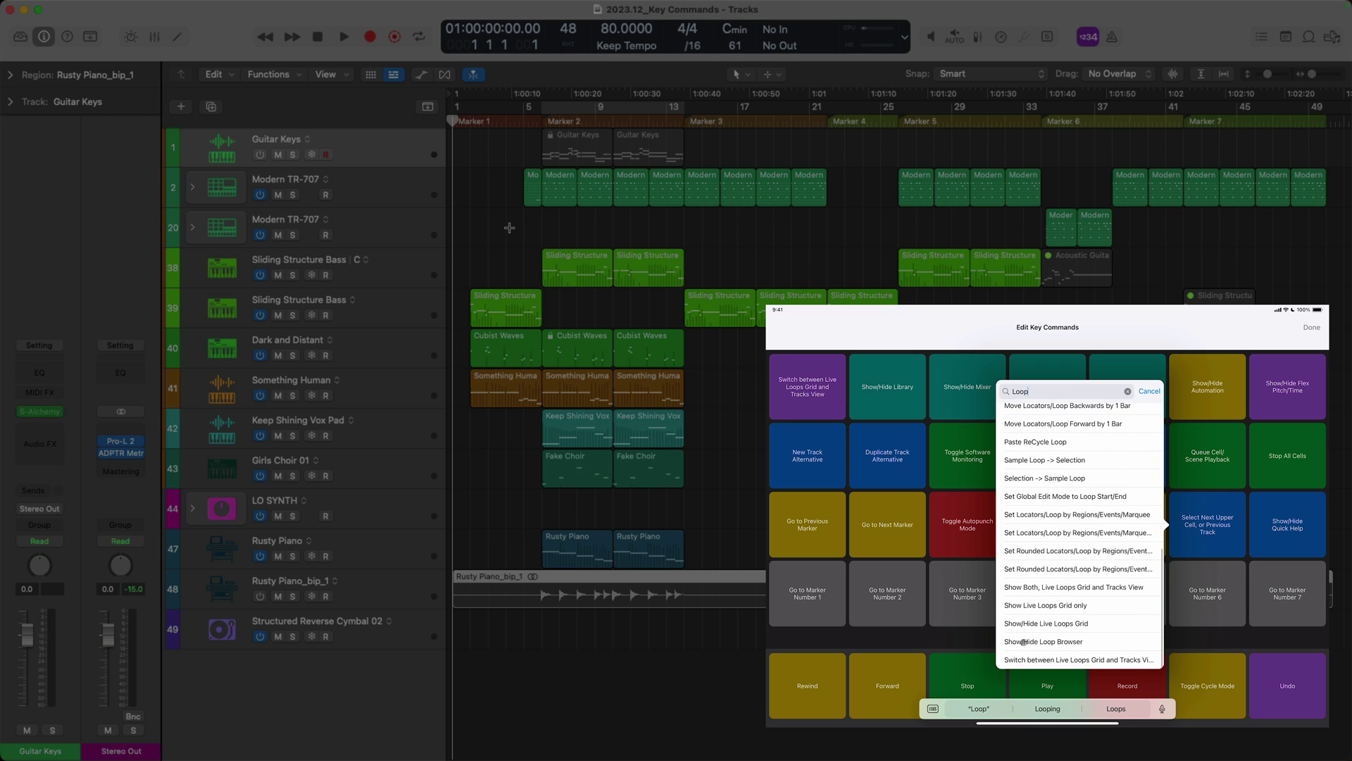
{"action": "left_click", "coordinate": [1023, 642]}
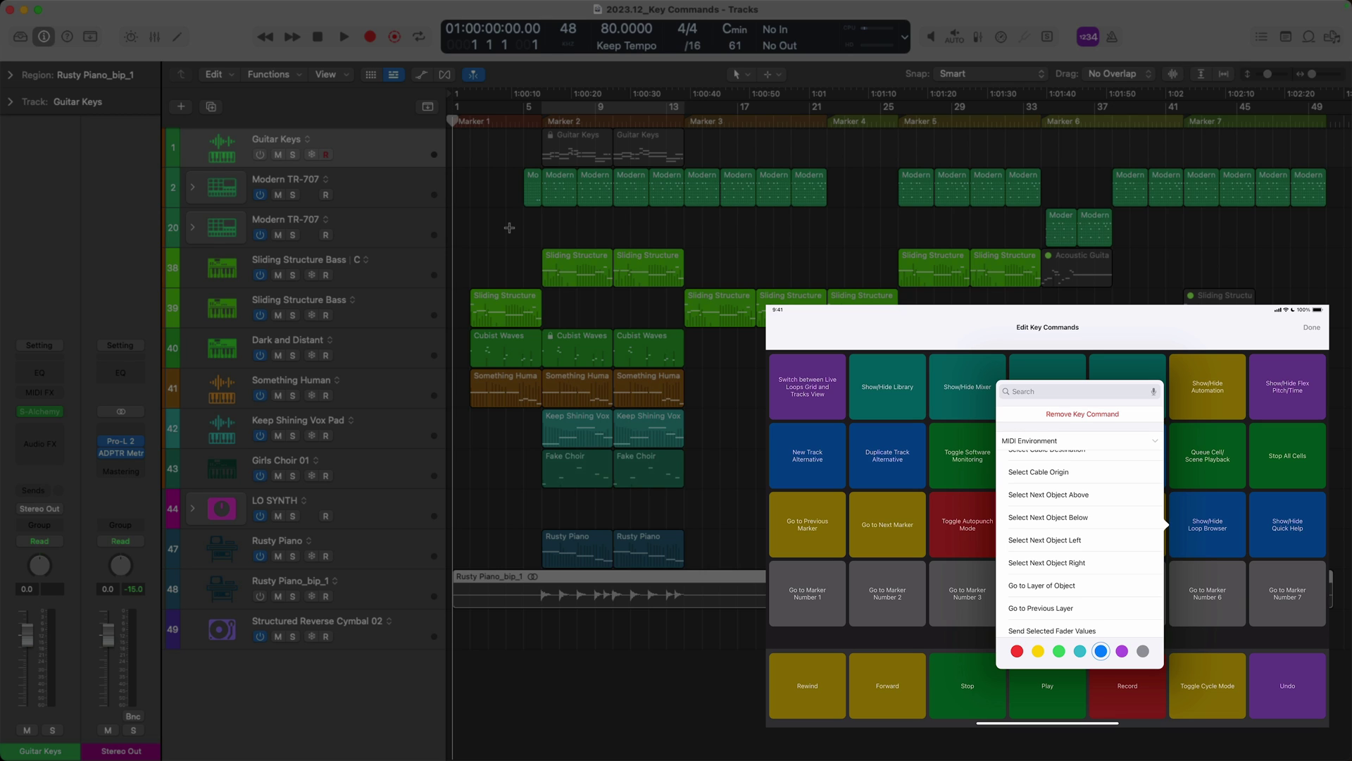
Colour the new Loop Browser pad purple and finish editing the pads
{"action": "left_click", "coordinate": [1122, 651]}
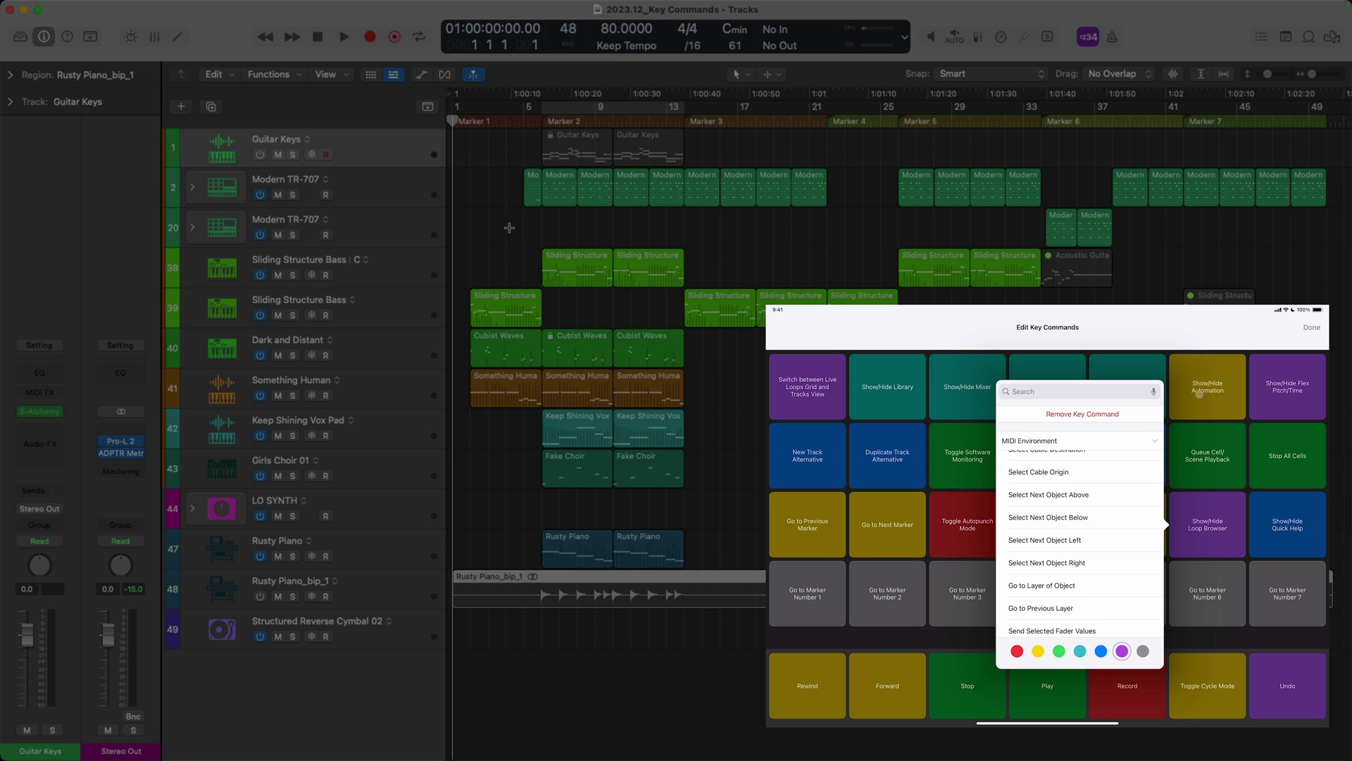
{"action": "left_click", "coordinate": [1195, 400]}
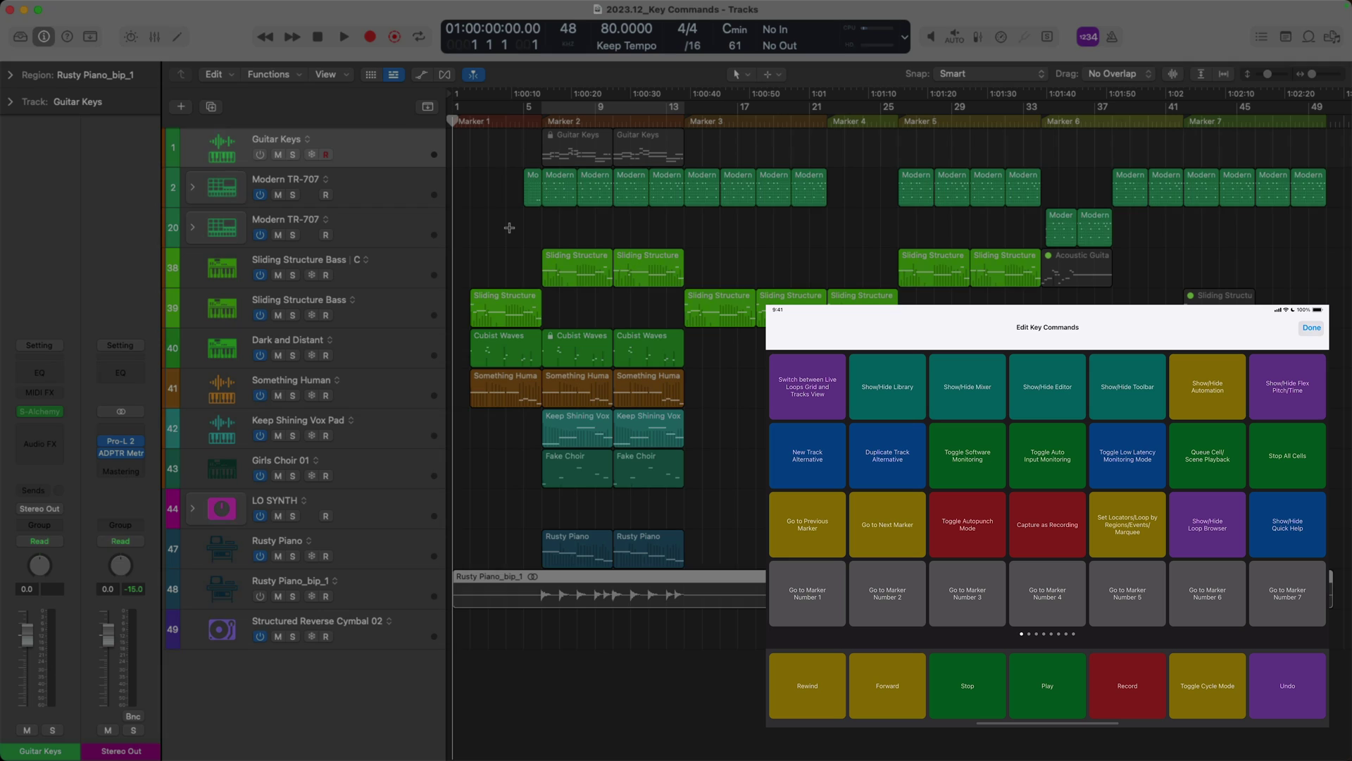
{"action": "left_click", "coordinate": [1311, 326]}
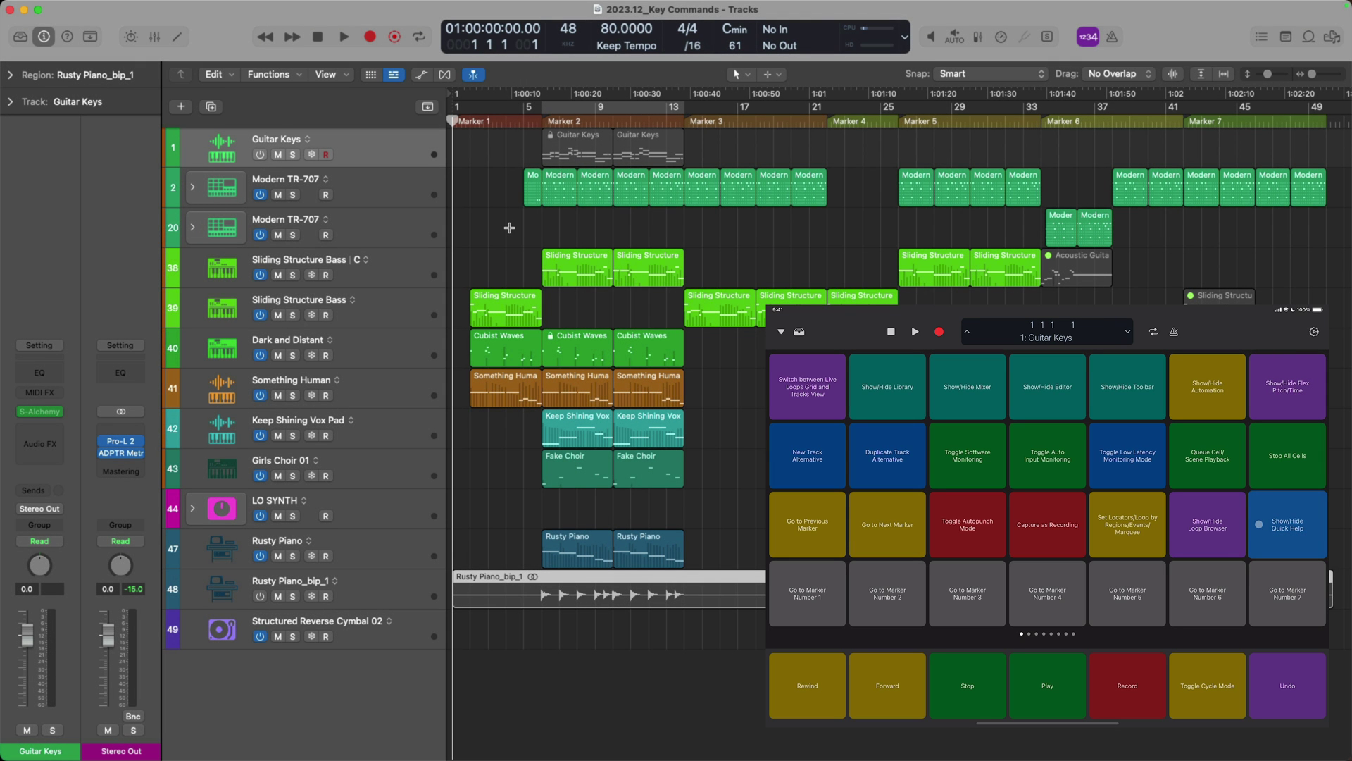
Test the new pad by showing and hiding the Loop Browser, then enter pad editing
{"action": "left_click", "coordinate": [1198, 528]}
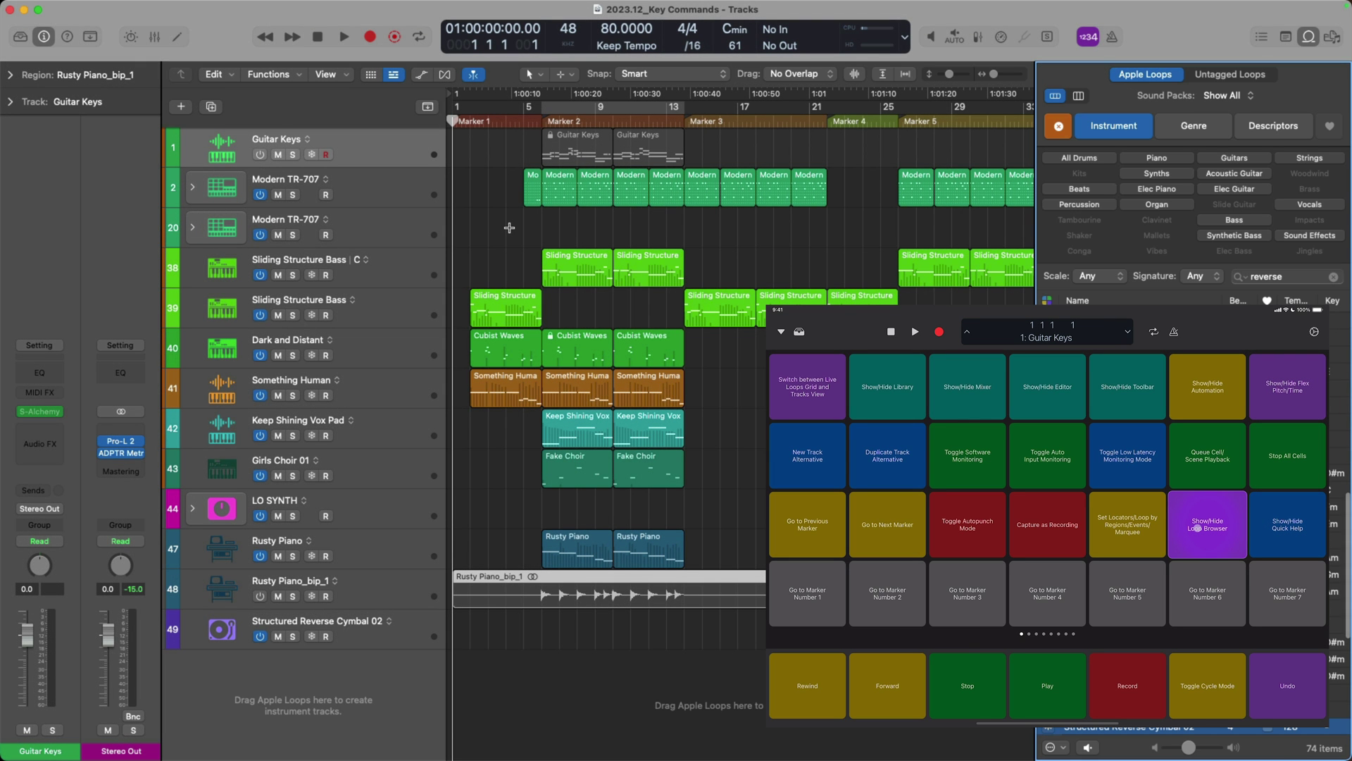
{"action": "left_click", "coordinate": [1197, 528]}
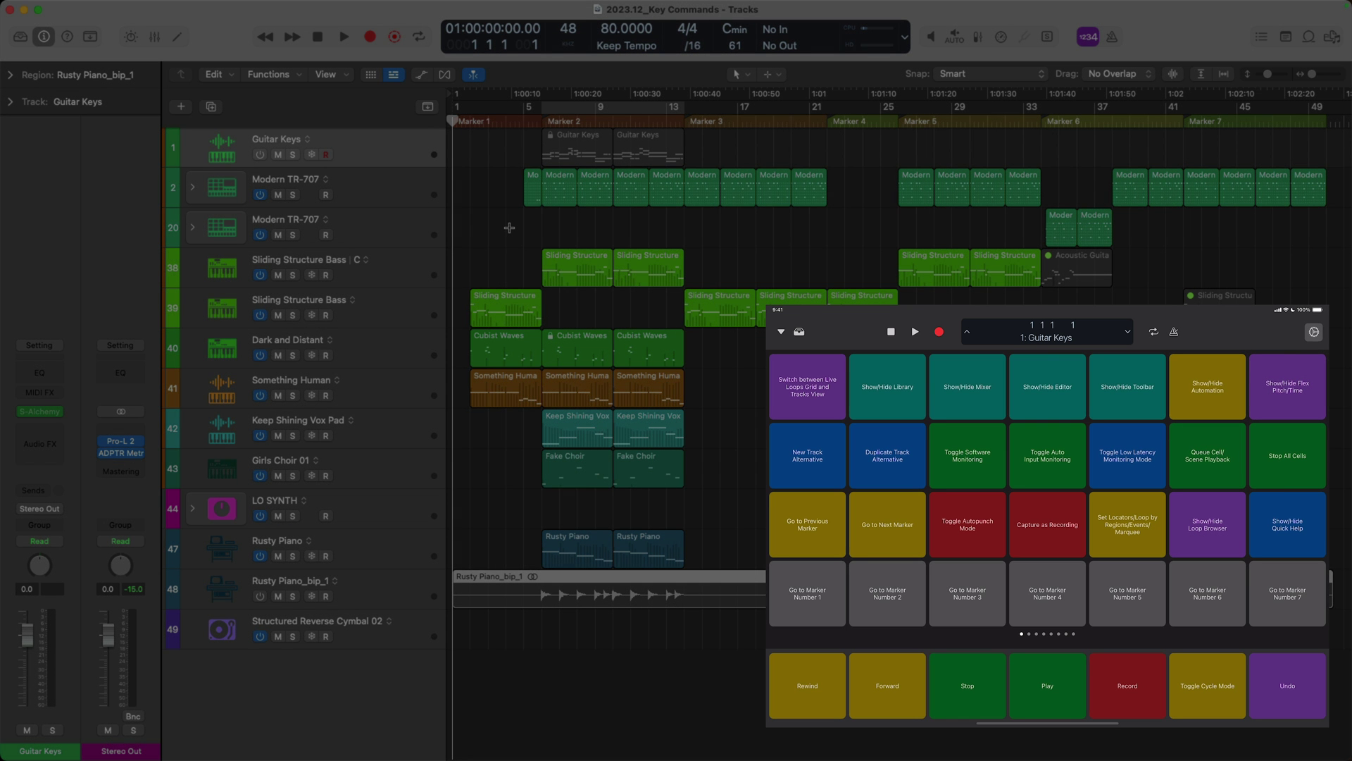
{"action": "left_click", "coordinate": [1312, 332]}
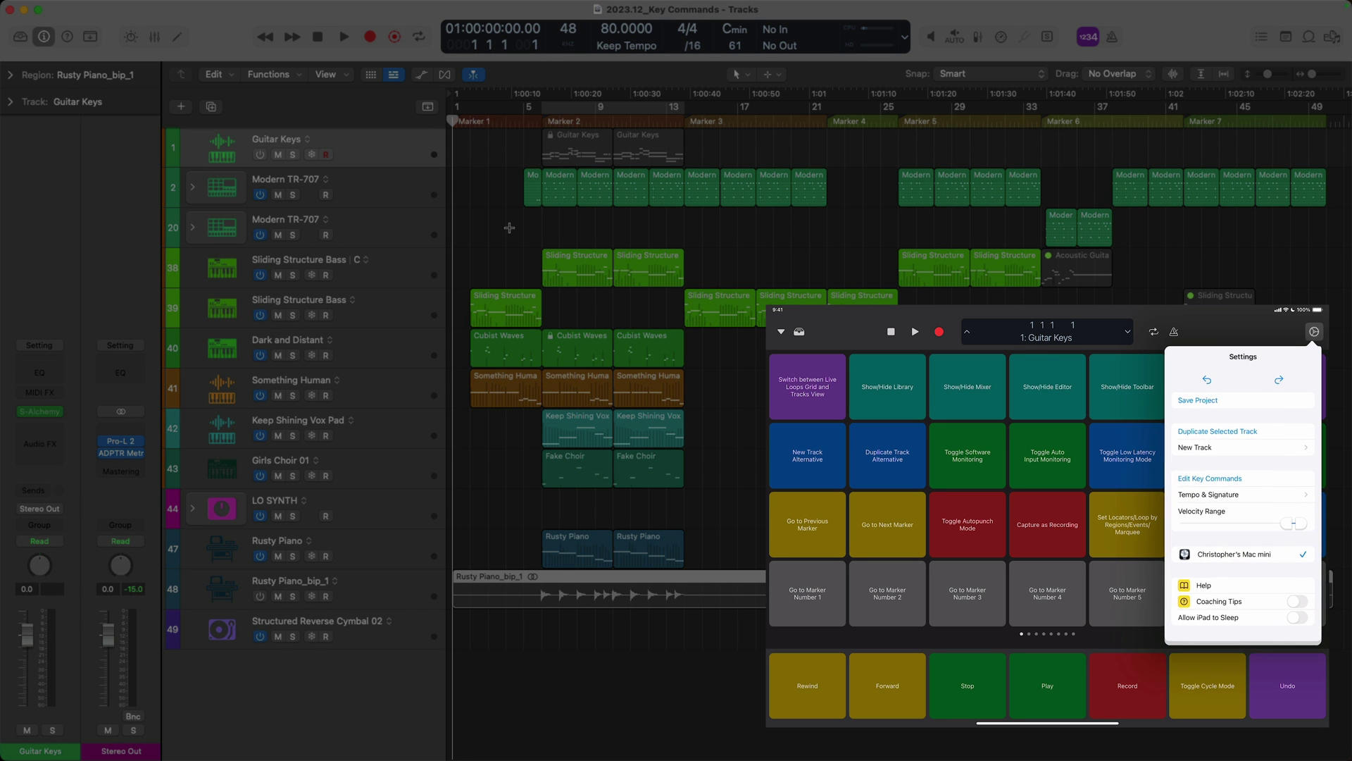
{"action": "left_click", "coordinate": [1226, 476]}
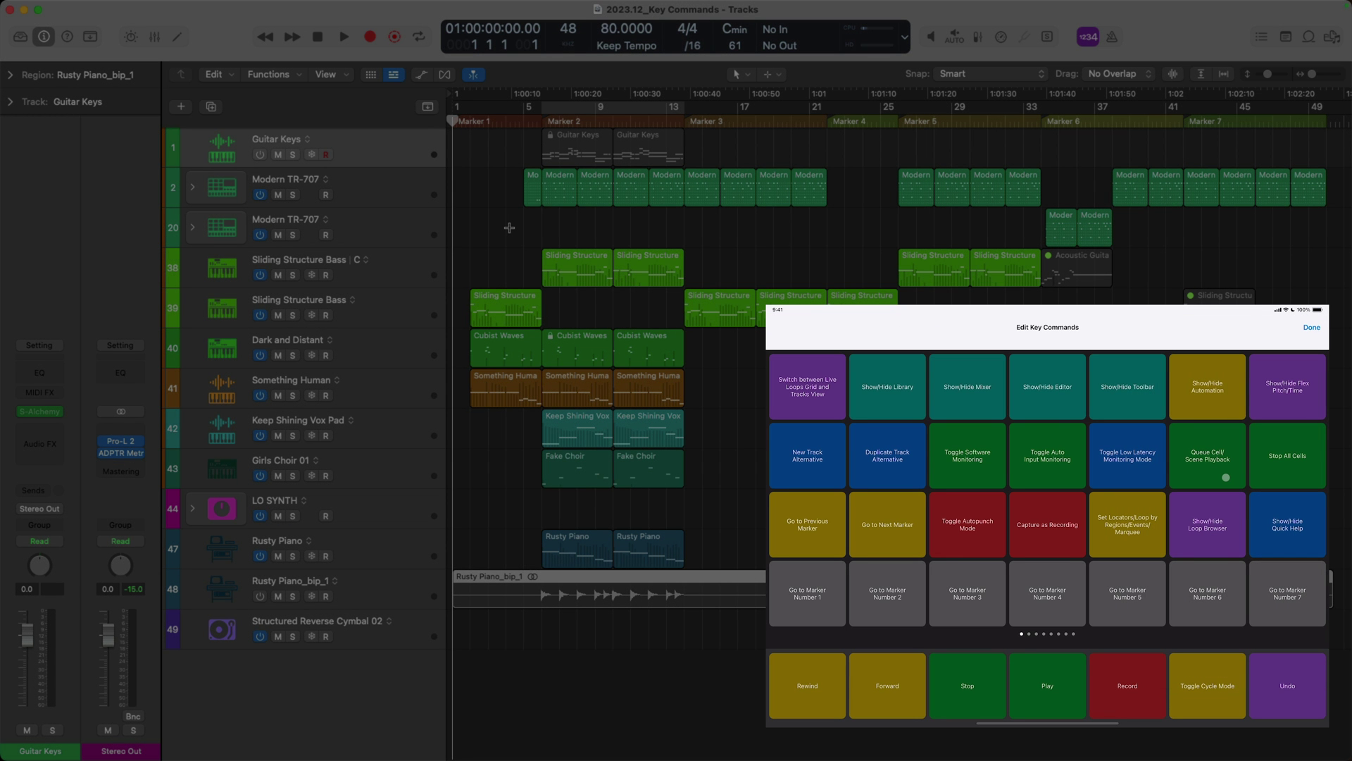
Move Set Locators/Loop right after the Loop Browser pad, keeping Show/Hide Toolbar in the top row
{"action": "left_click", "coordinate": [1141, 508]}
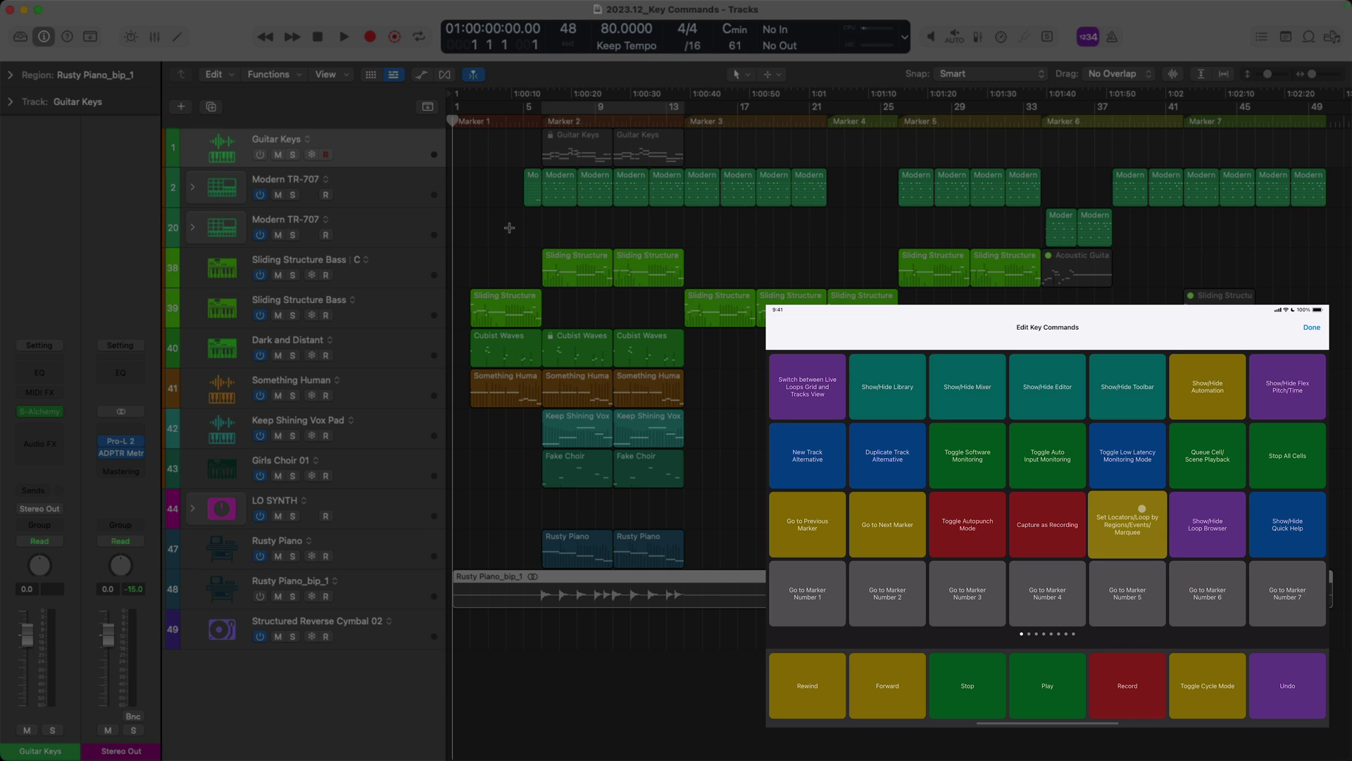
{"action": "left_click_drag", "start_coordinate": [1141, 509], "coordinate": [1136, 390]}
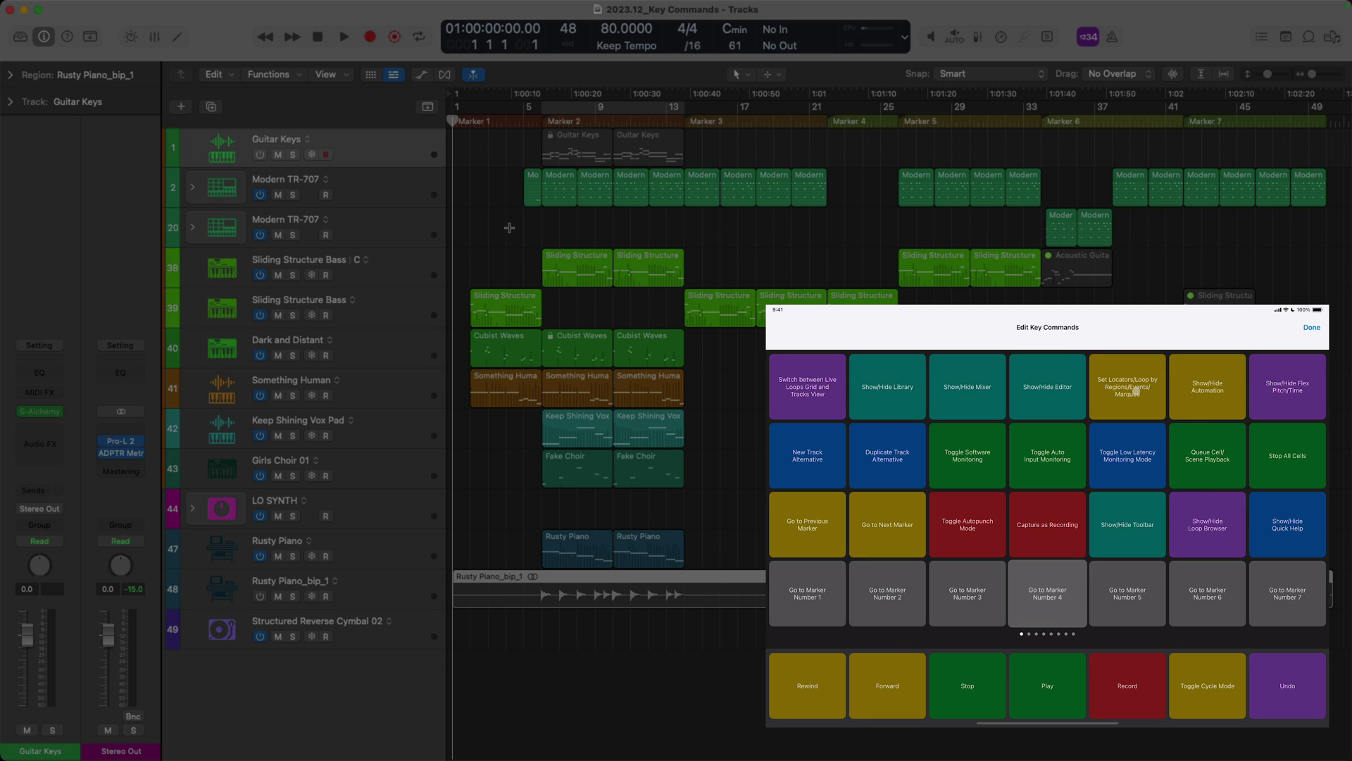
{"action": "left_click_drag", "start_coordinate": [1141, 504], "coordinate": [1131, 386]}
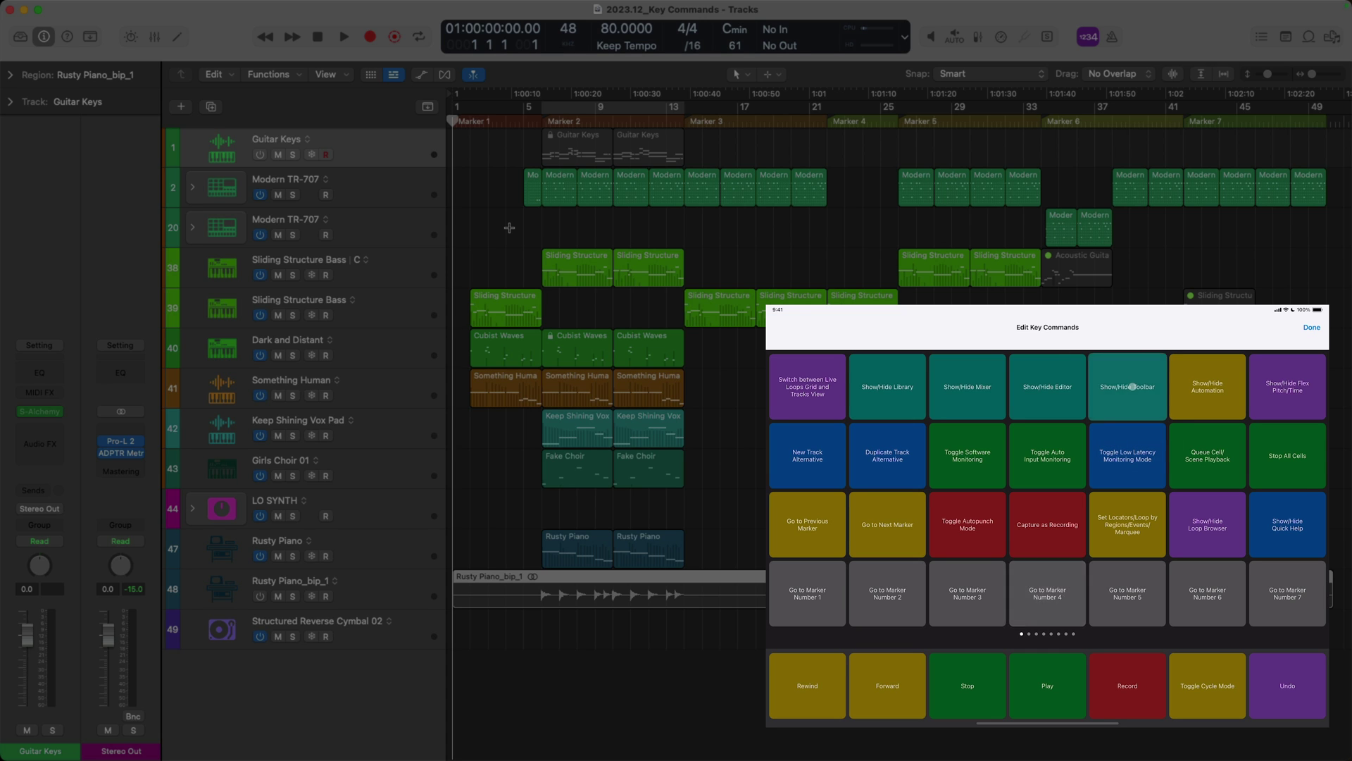
{"action": "left_click_drag", "start_coordinate": [1124, 509], "coordinate": [1152, 496]}
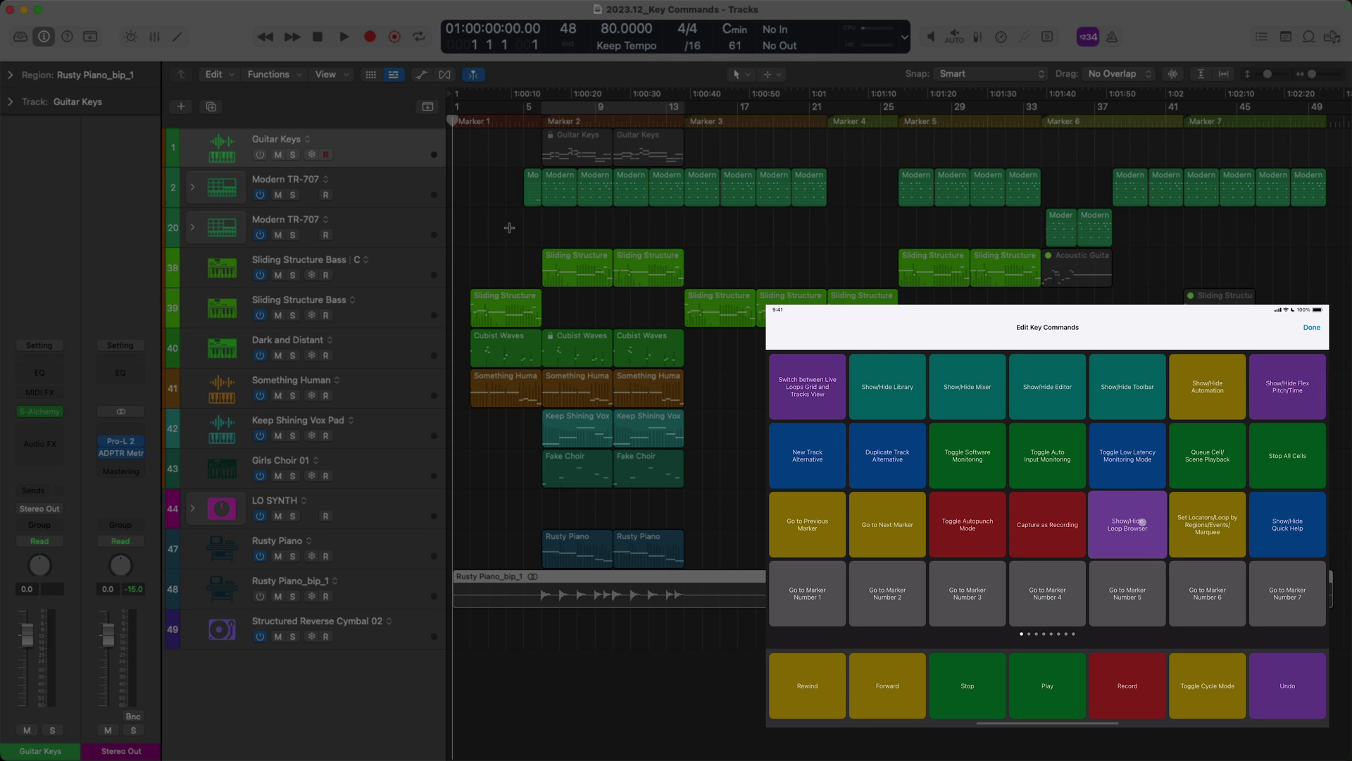
{"action": "left_click", "coordinate": [1142, 522]}
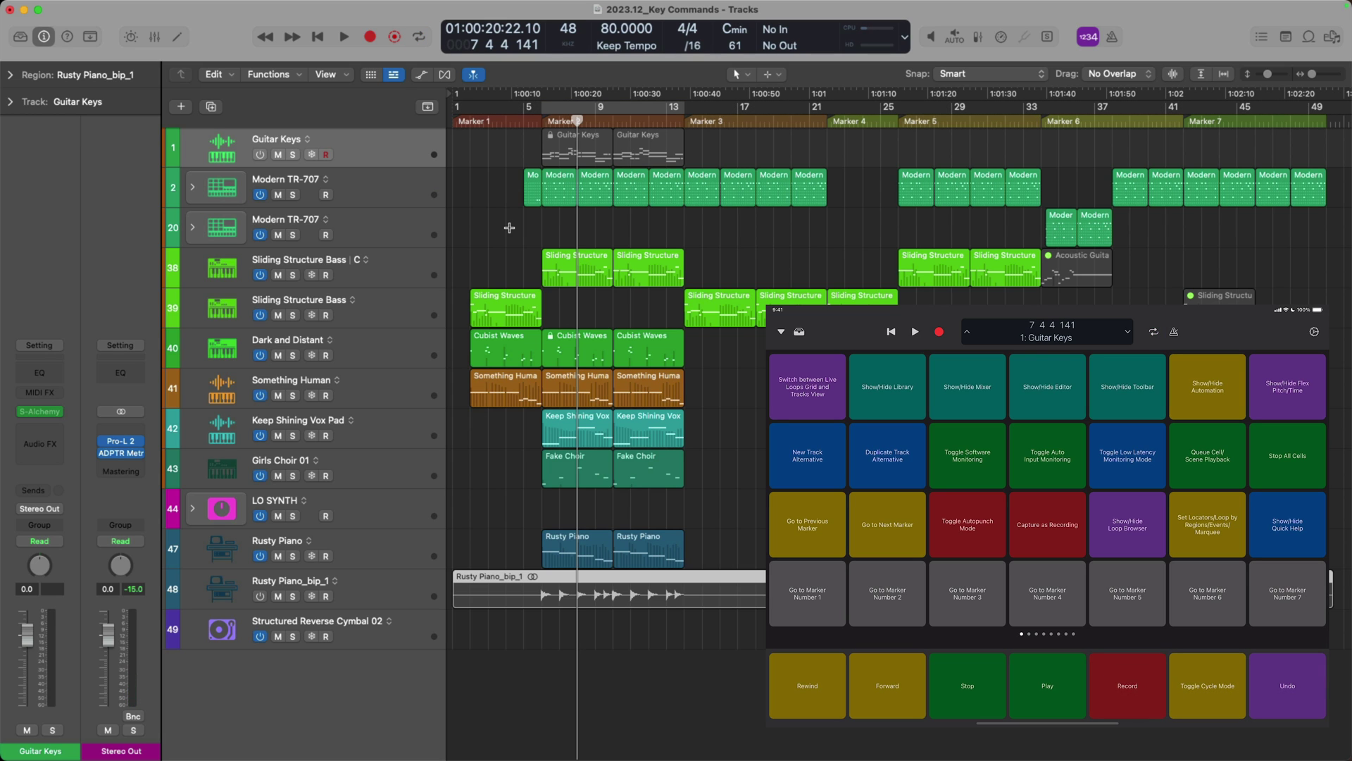
Delete the first Sliding Structure region on track 39, then undo the deletion
{"action": "left_click", "coordinate": [505, 296]}
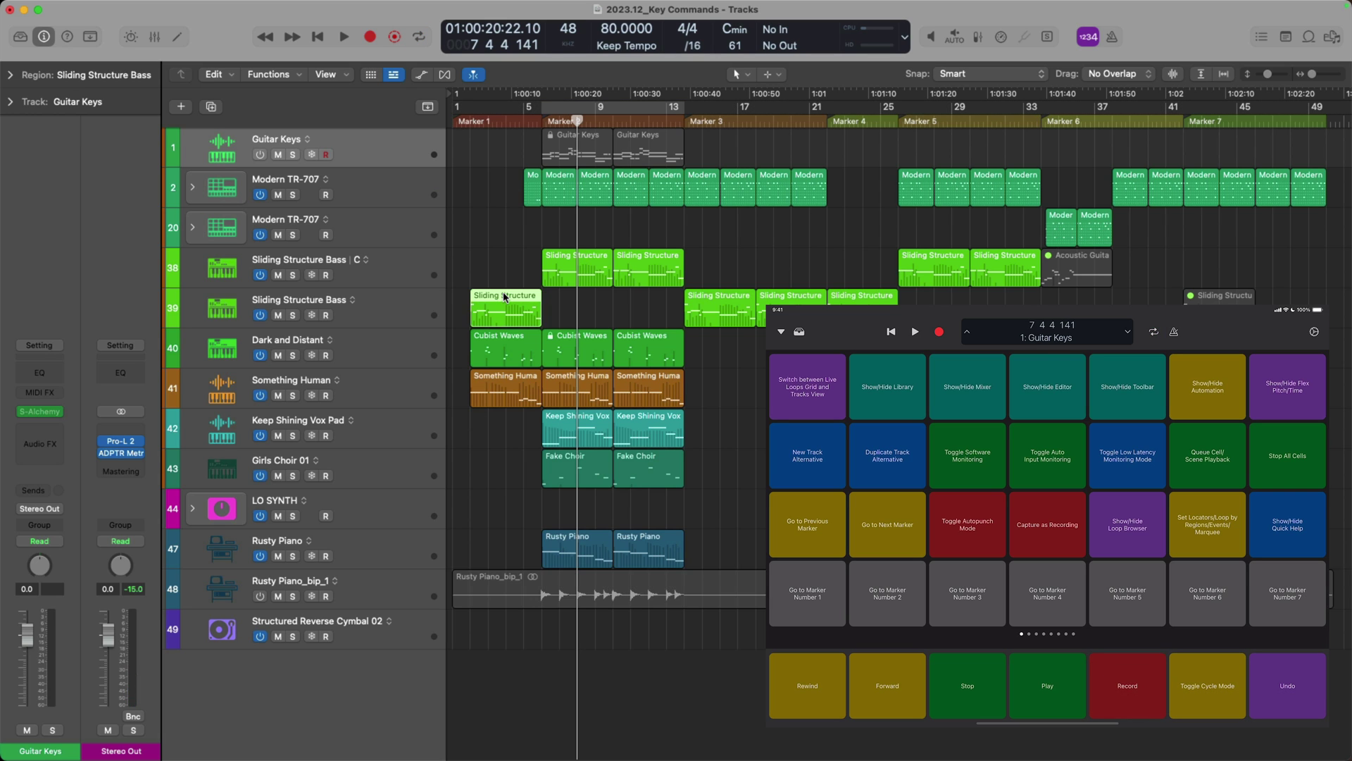
{"action": "key", "text": "Delete"}
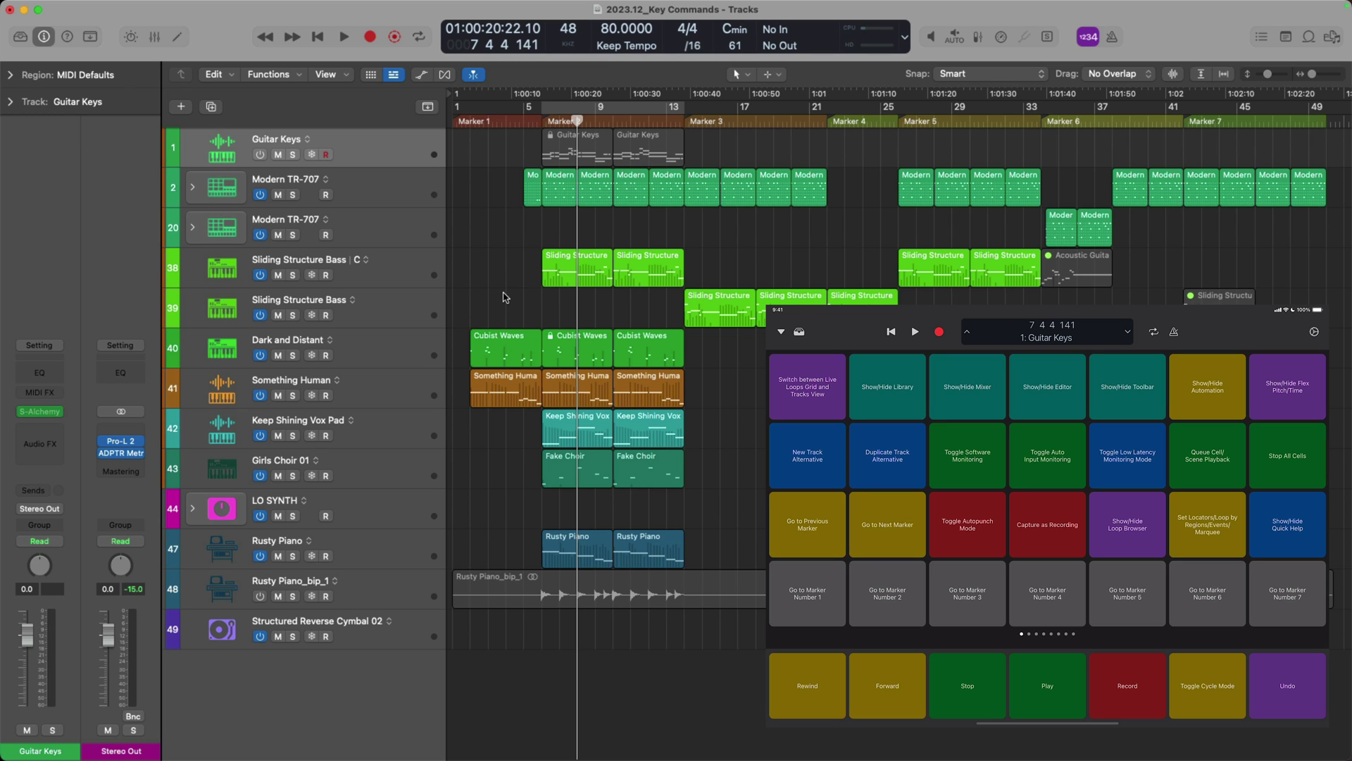
{"action": "key", "text": "super+z"}
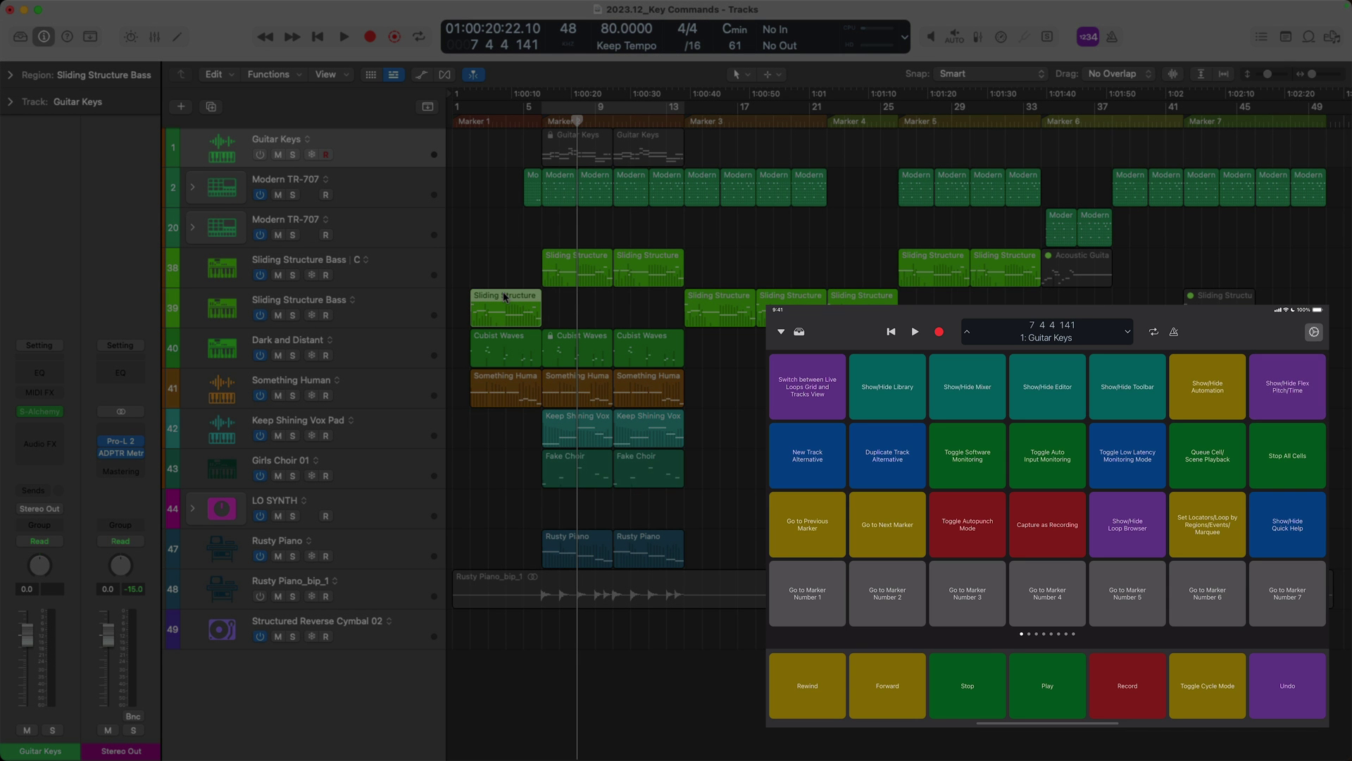
In Edit Key Commands, clear the Undo command from the bottom-right pad
{"action": "left_click", "coordinate": [1314, 331]}
{"action": "left_click", "coordinate": [1207, 479]}
{"action": "left_click", "coordinate": [1286, 662]}
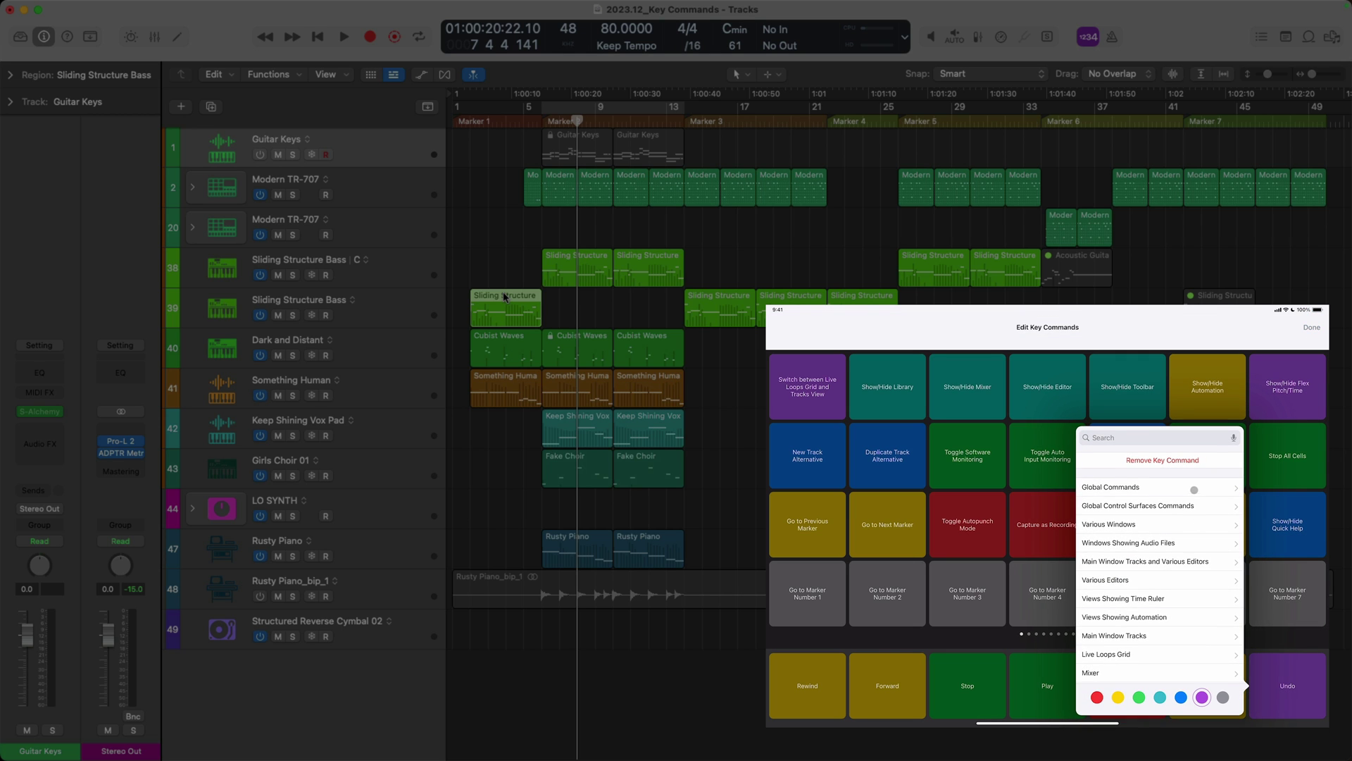
{"action": "left_click", "coordinate": [1163, 460]}
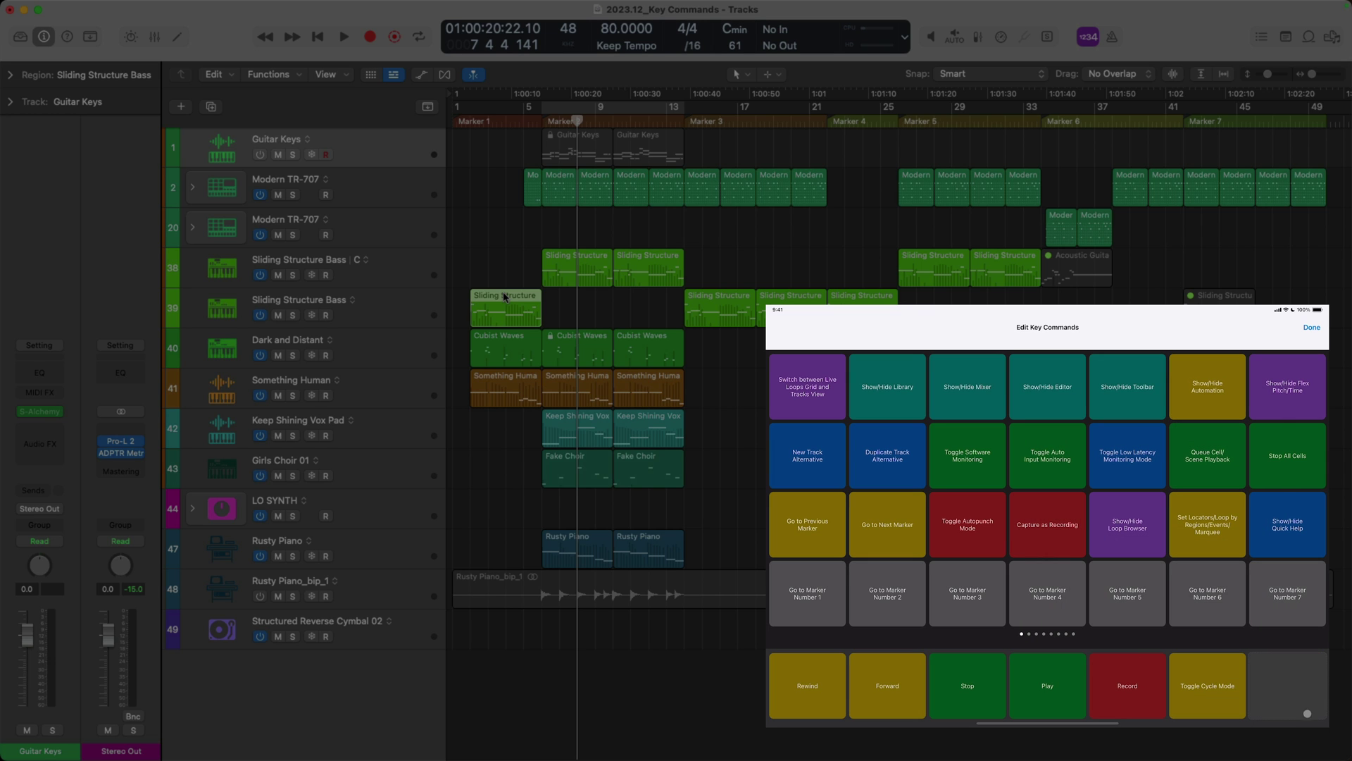
Assign Cycle Through Window Views to the empty last pad by searching 'Window'
{"action": "left_click", "coordinate": [1279, 676]}
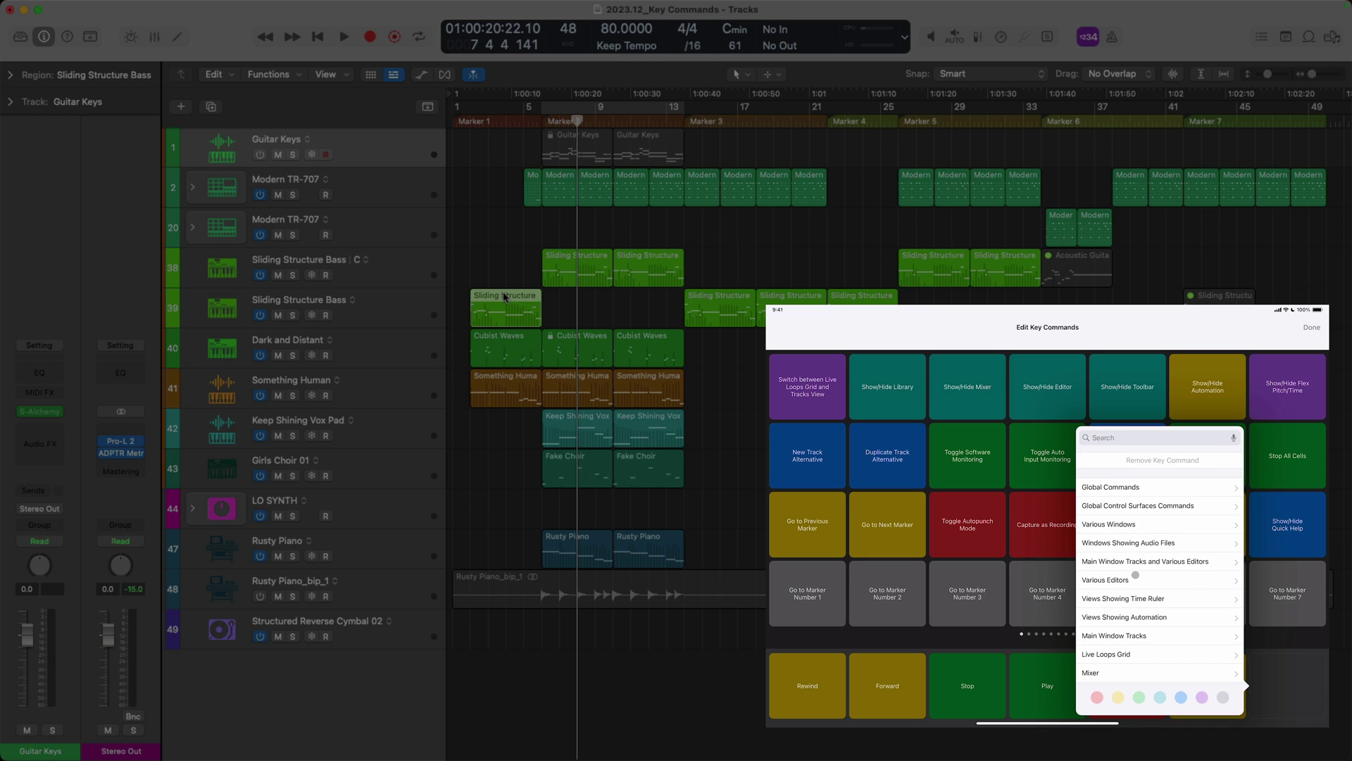
{"action": "left_click", "coordinate": [1120, 437]}
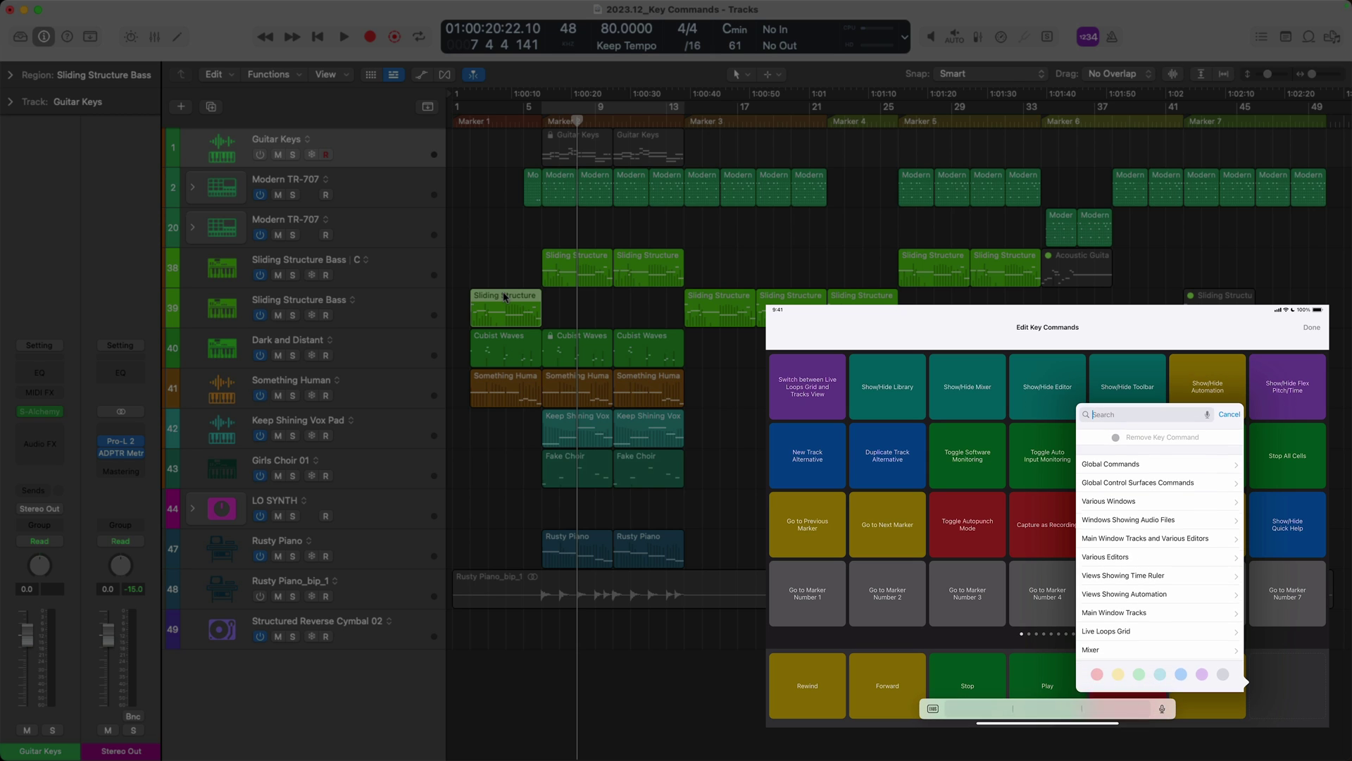
{"action": "type", "text": "Window"}
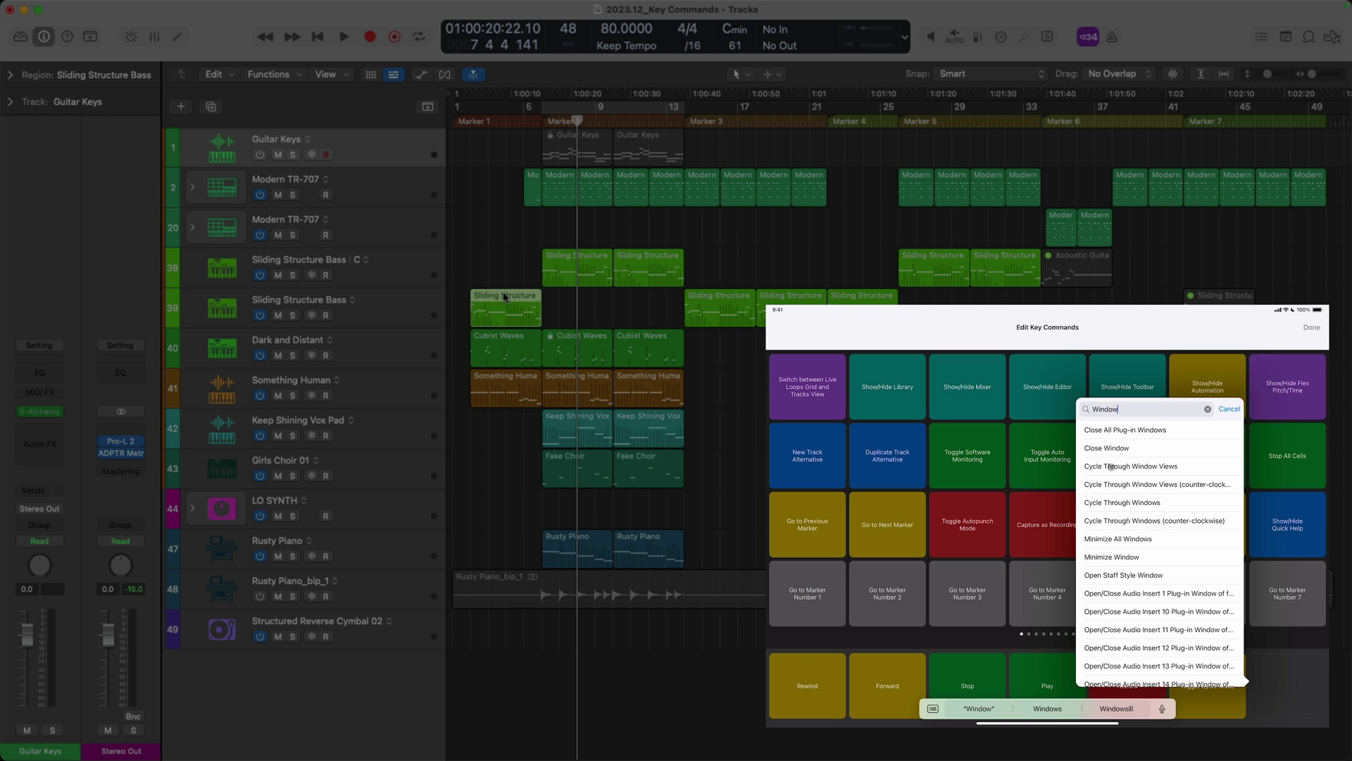
{"action": "left_click", "coordinate": [1110, 466]}
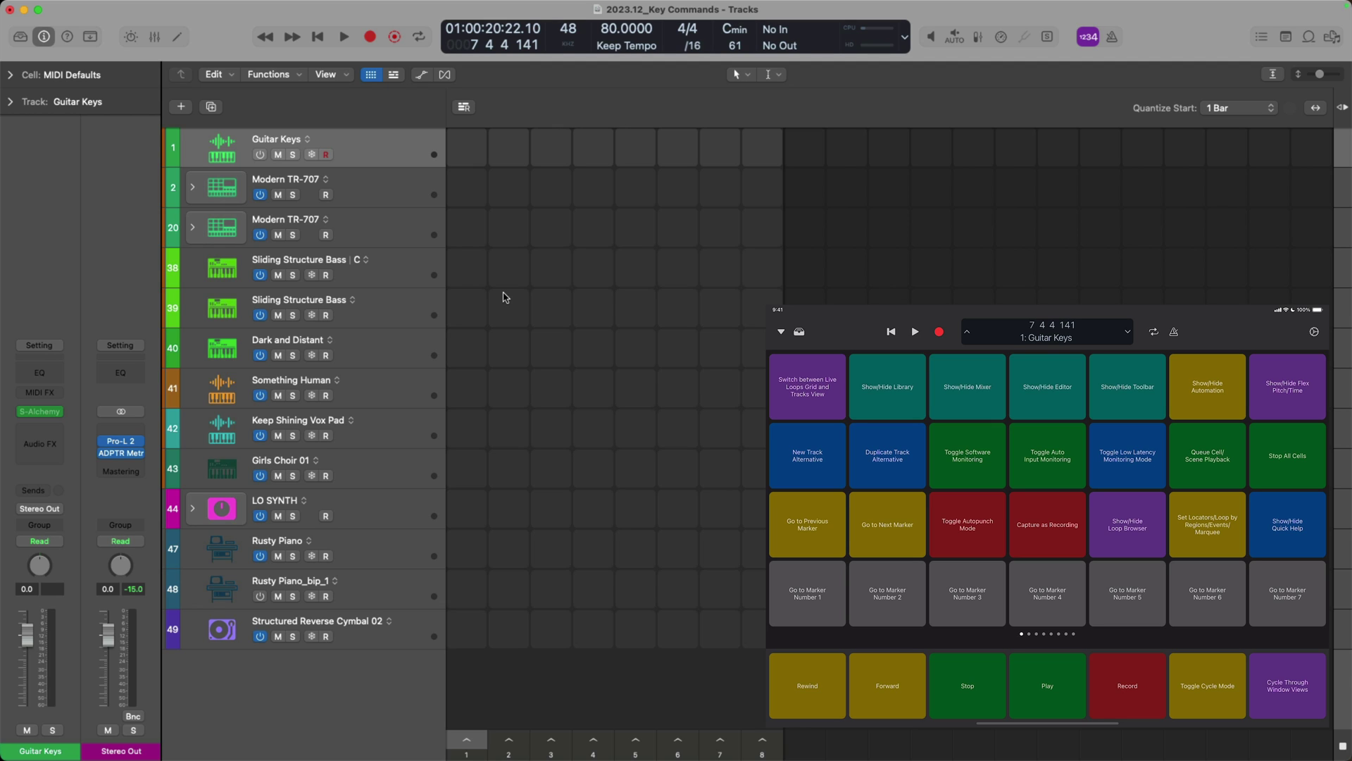
Cycle the main window back and forth between the Tracks view and Live Loops grid
{"action": "key", "text": "alt+b"}
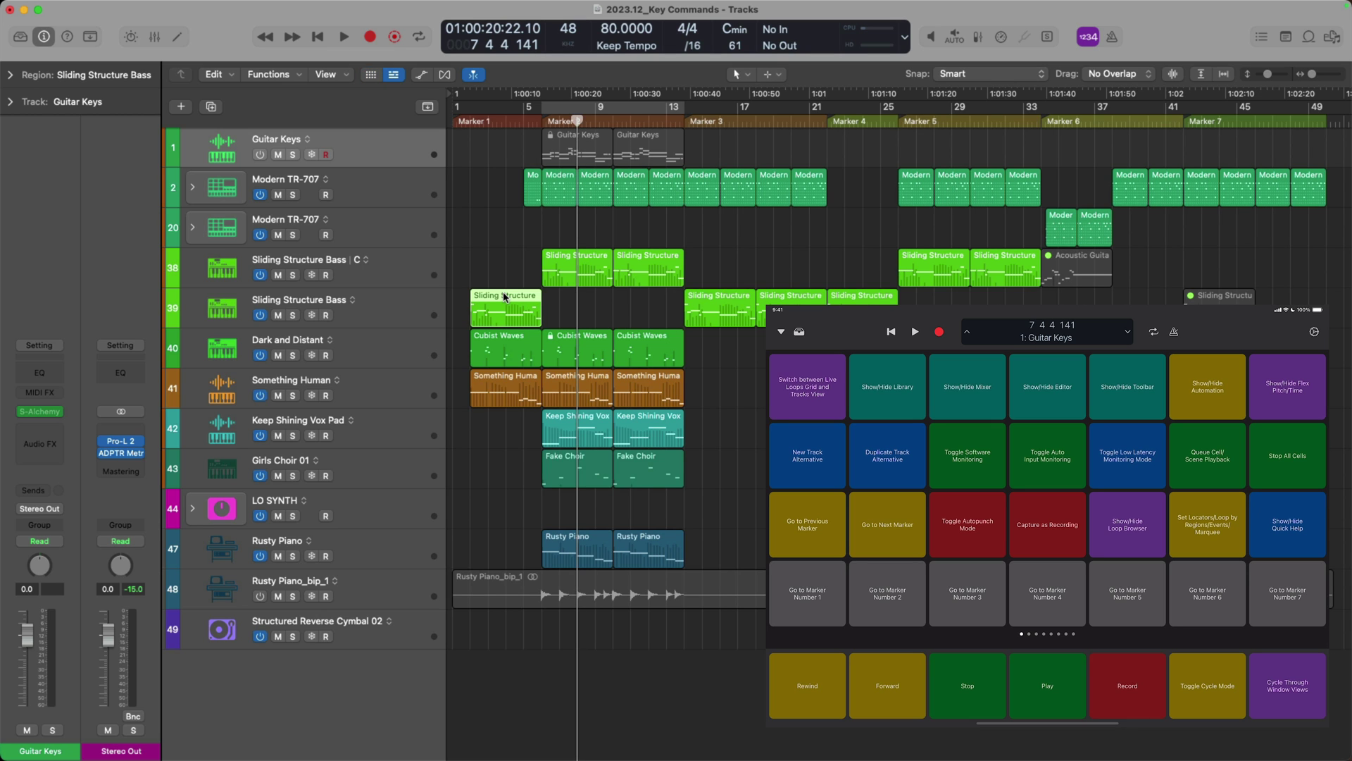
{"action": "key", "text": "alt+b"}
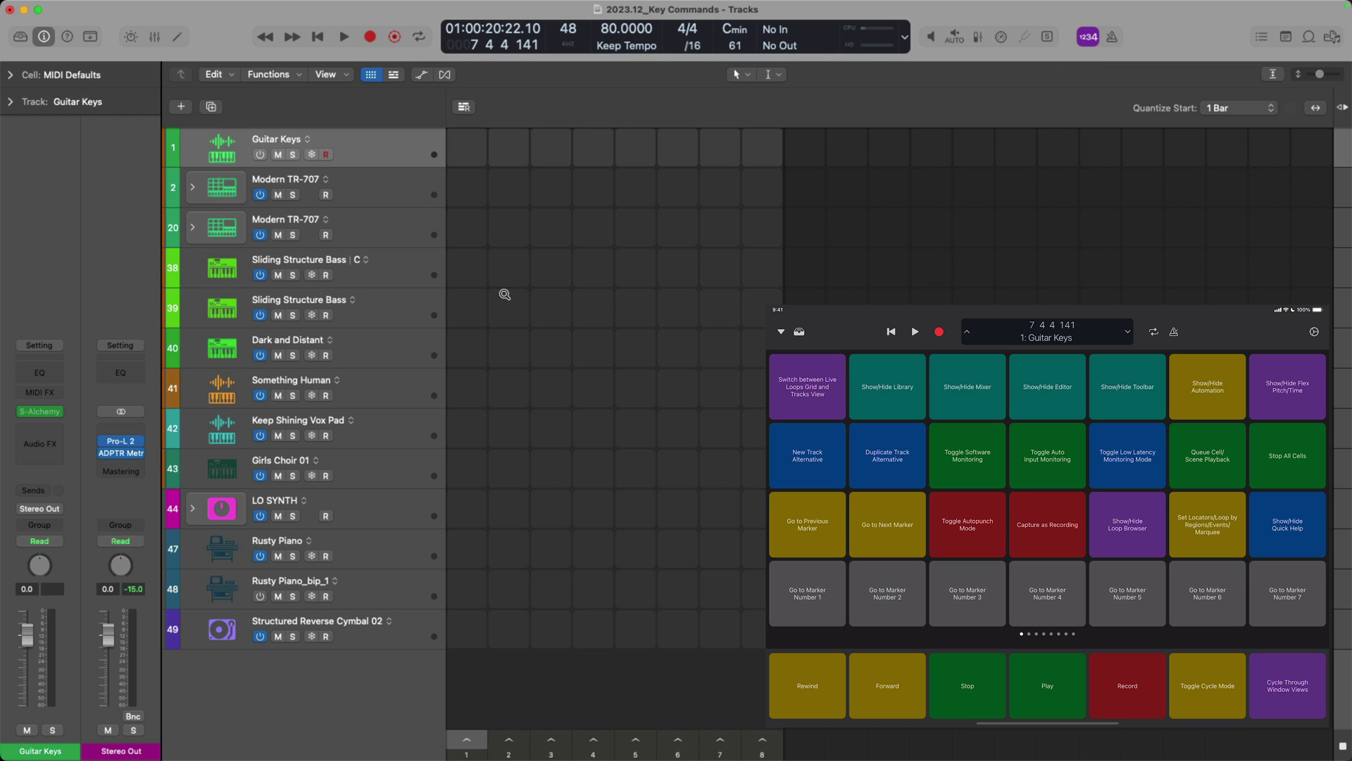
{"action": "key", "text": "alt+b"}
{"action": "key", "text": "alt+b"}
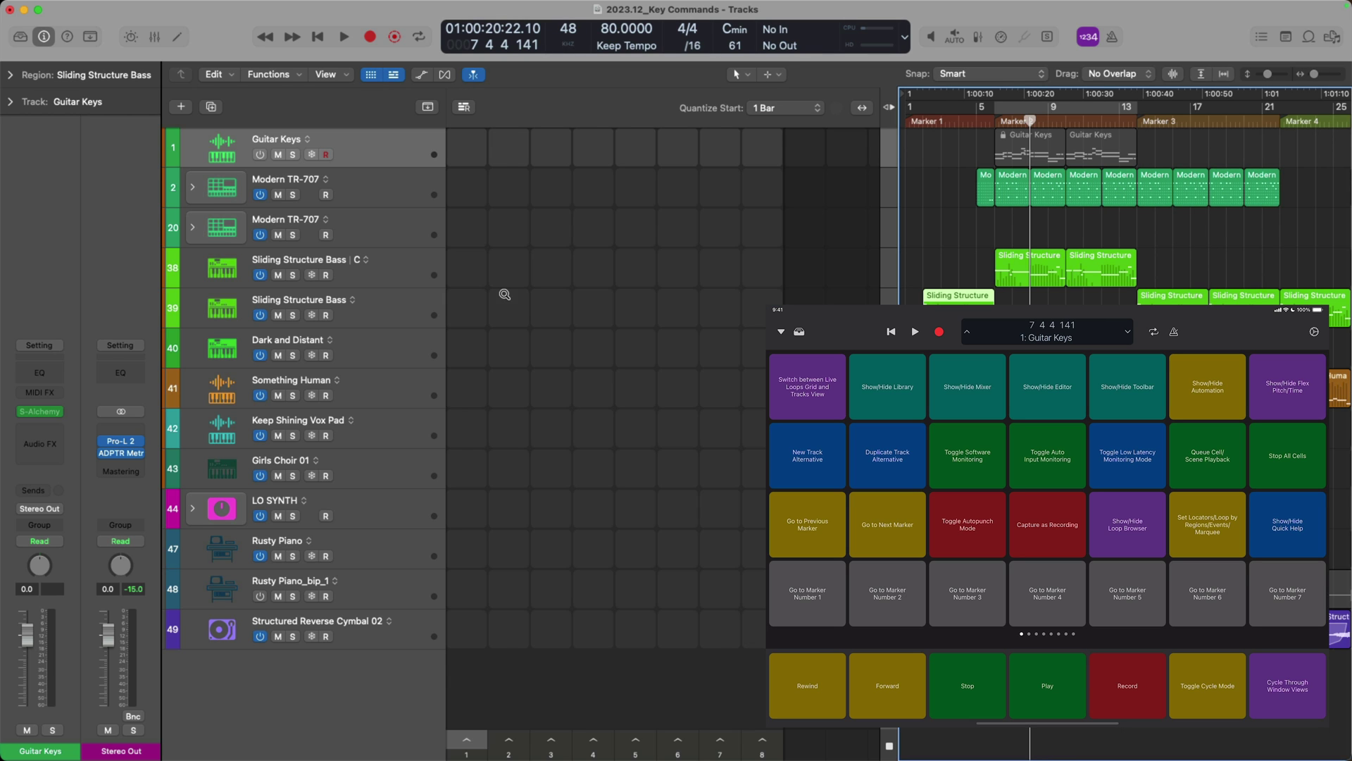
{"action": "key", "text": "alt+b"}
{"action": "key", "text": "alt+b"}
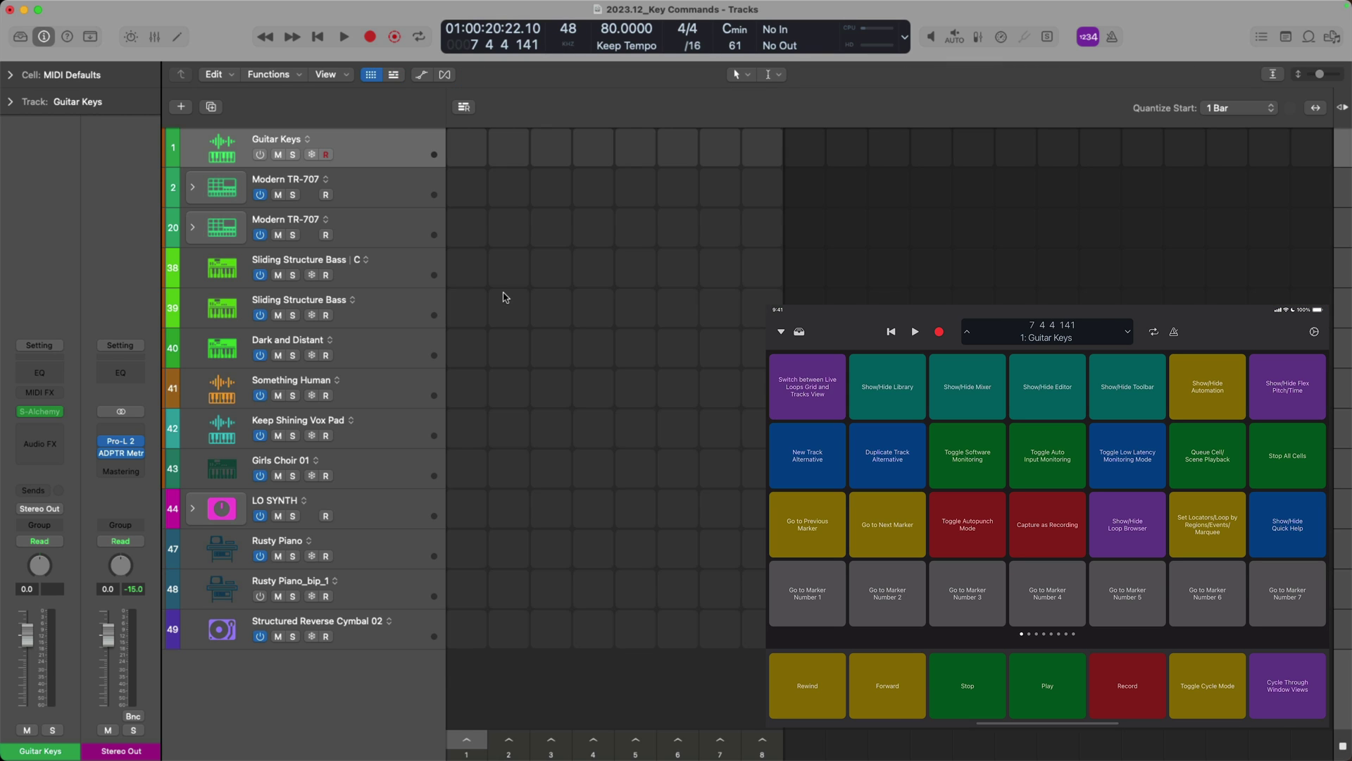
{"action": "key", "text": "alt+b"}
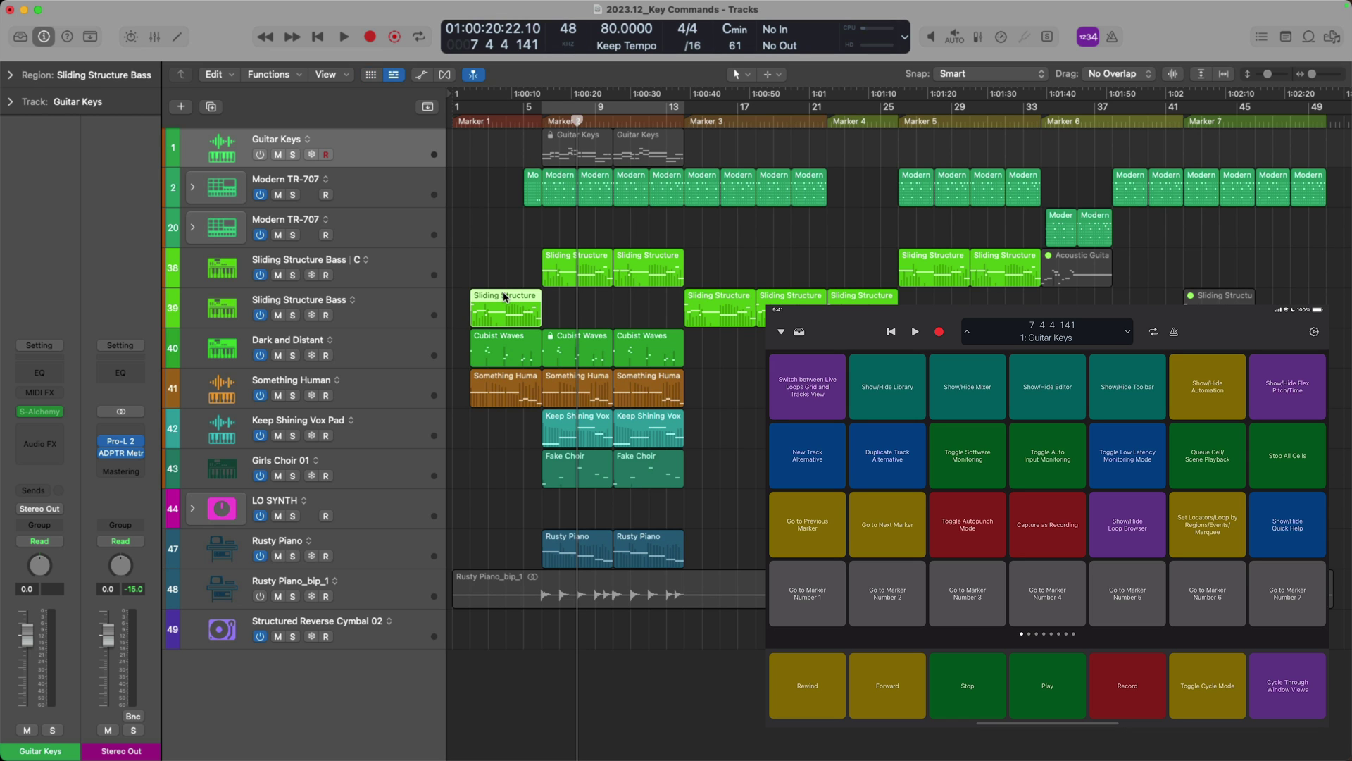
Toggle the sound library, show the mixer, toggle the Piano Roll editor, and display the toolbar
{"action": "key", "text": "y"}
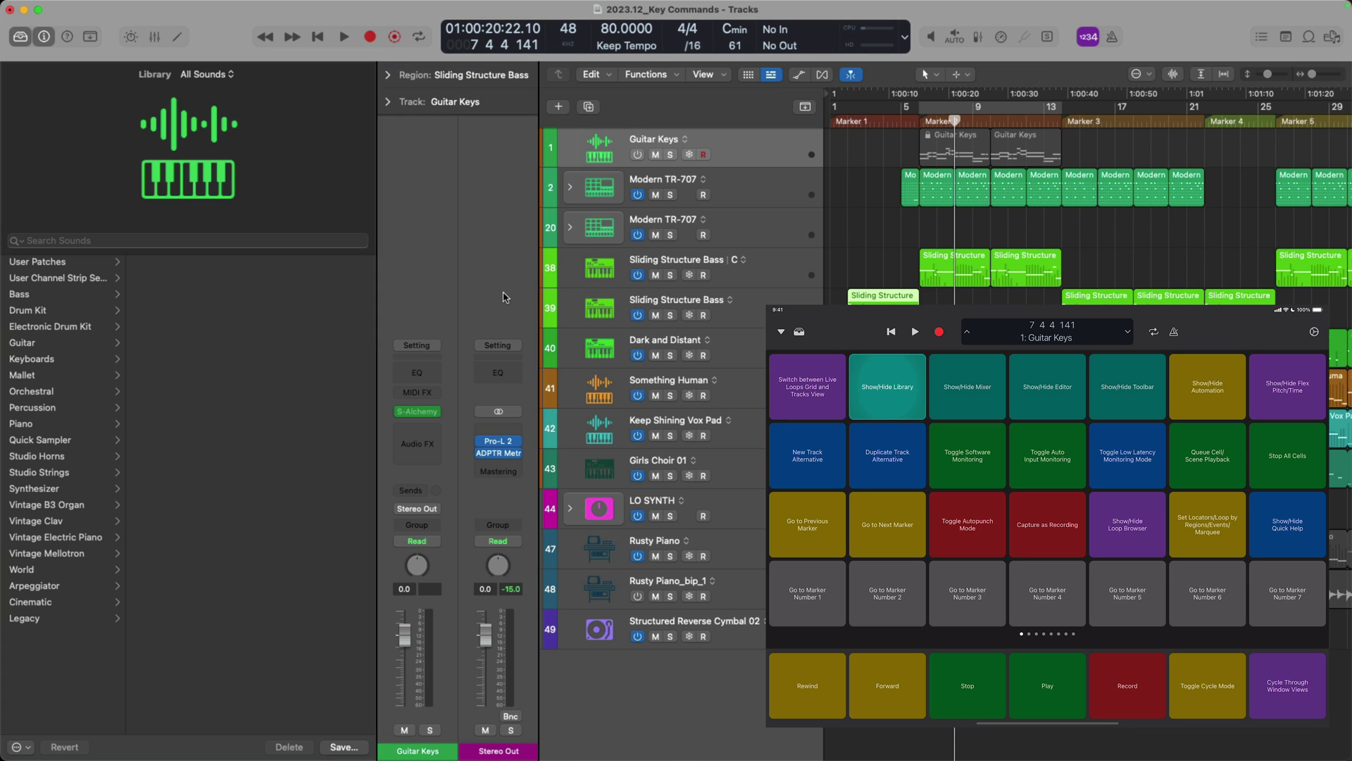
{"action": "key", "text": "y"}
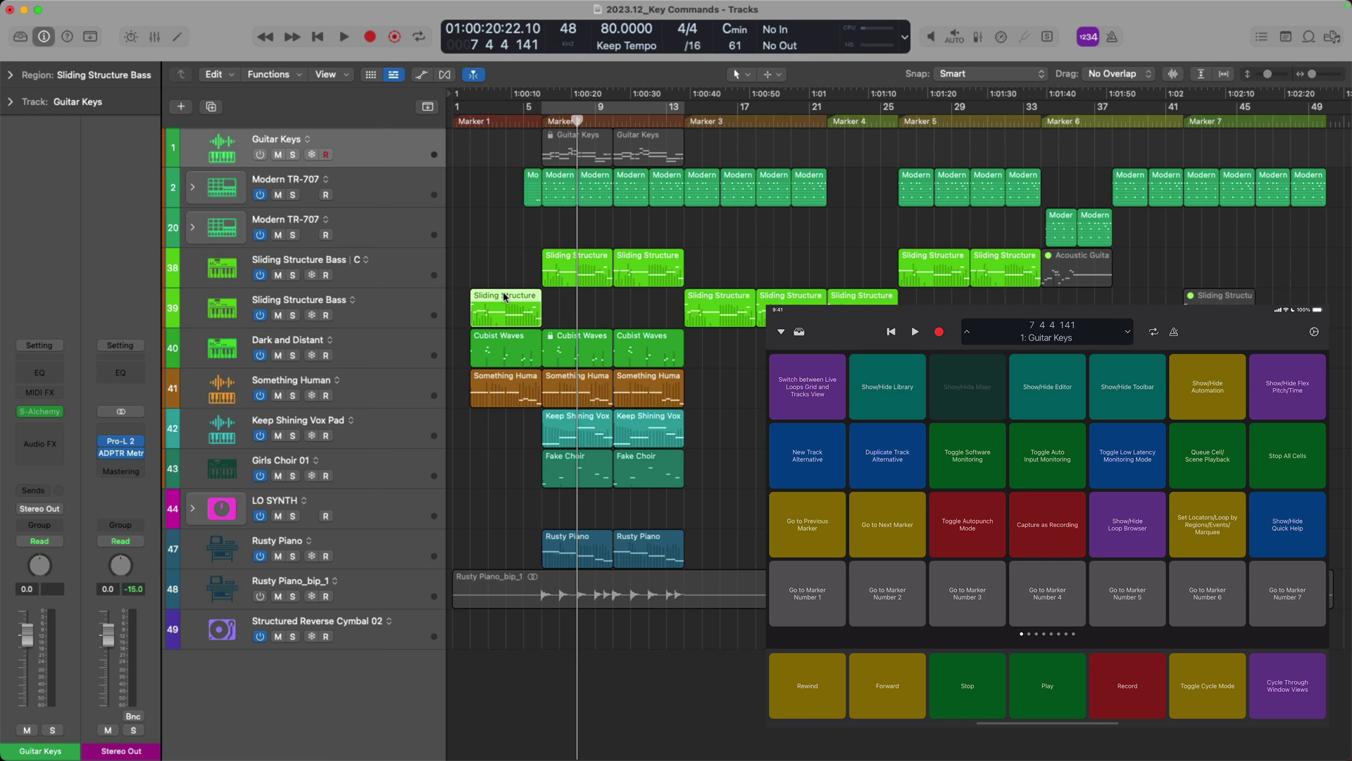
{"action": "key", "text": "x"}
{"action": "key", "text": "x"}
{"action": "key", "text": "e"}
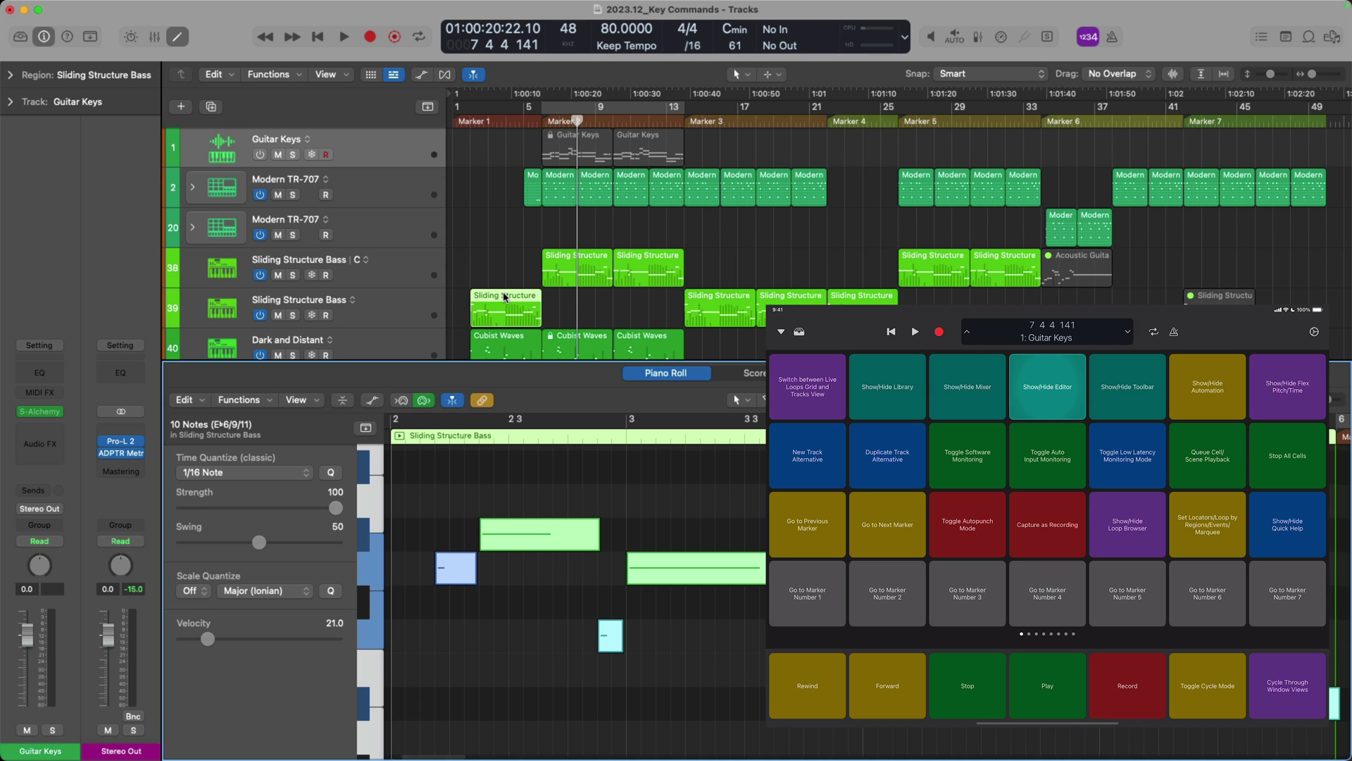
{"action": "key", "text": "e"}
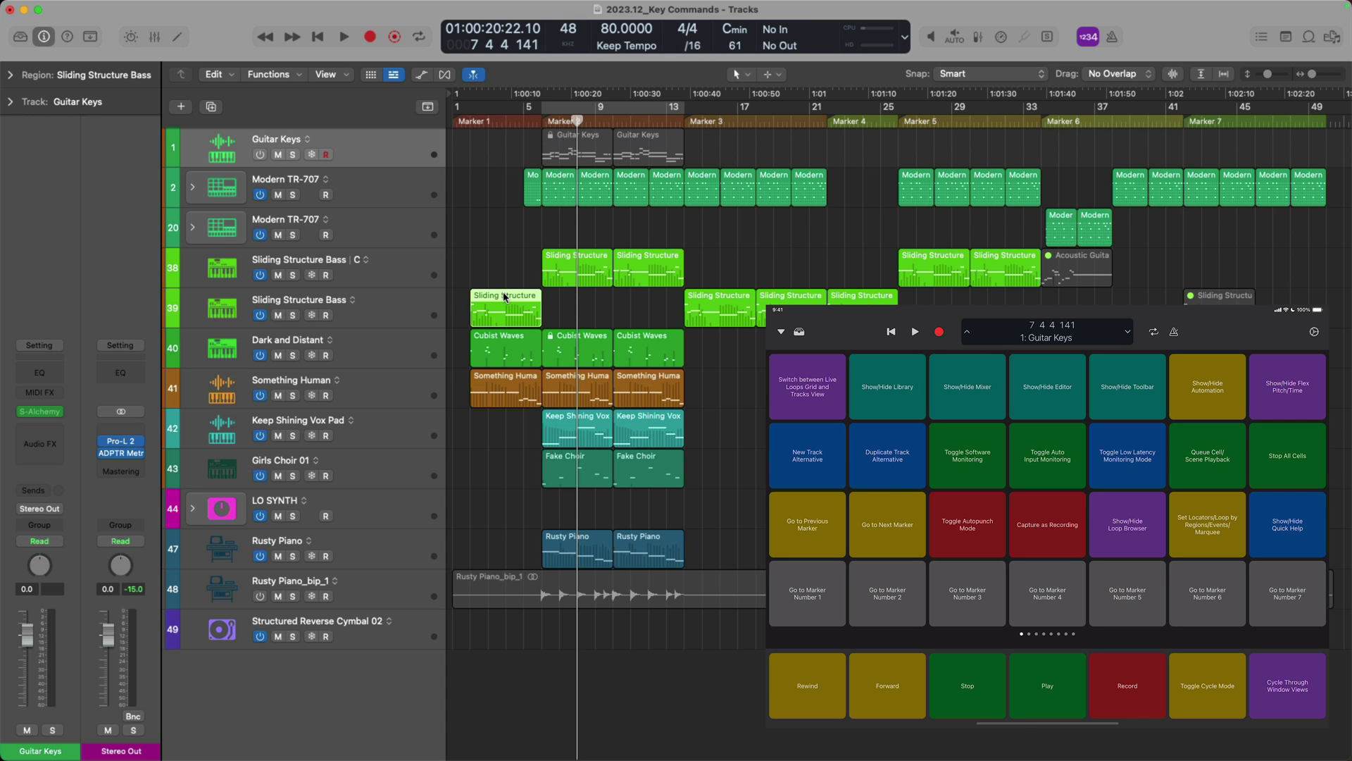
{"action": "key", "text": "ctrl+alt+super+t"}
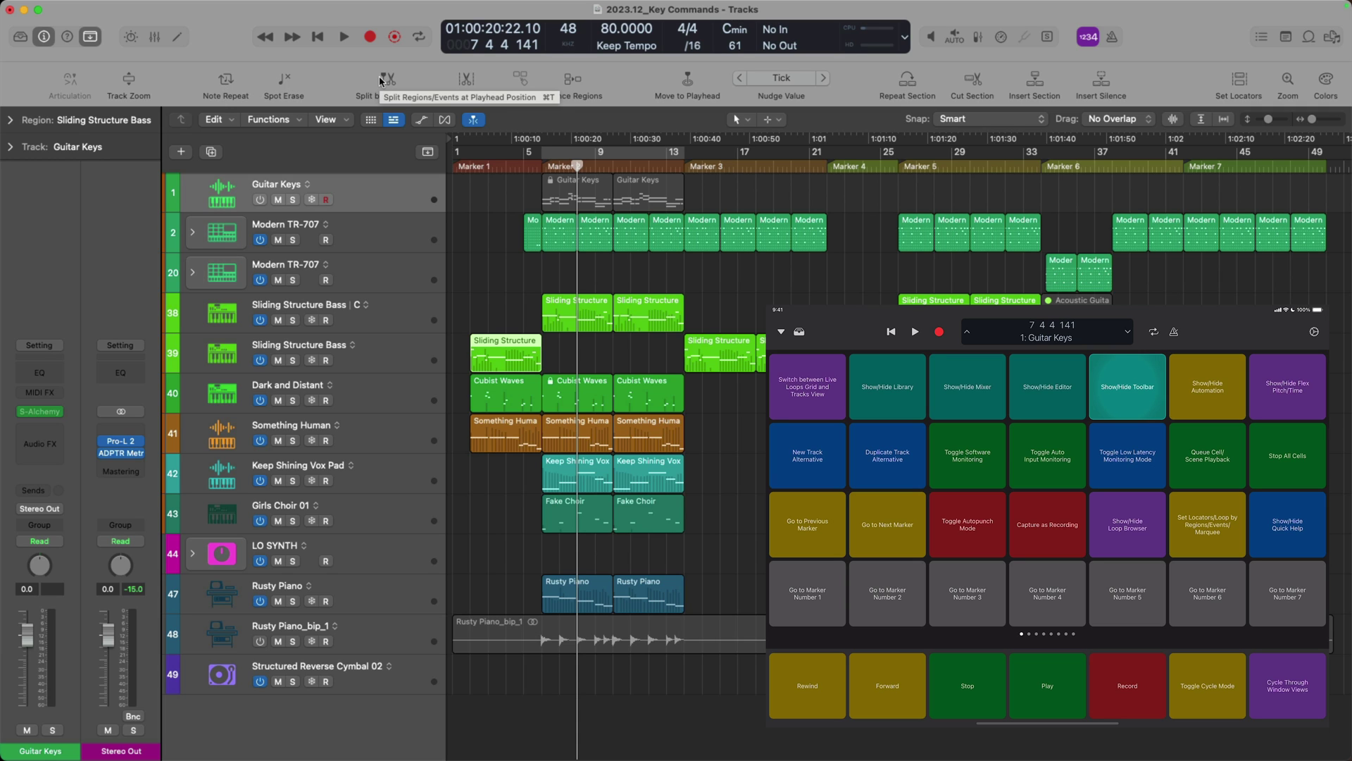
Open Customize Toolbar from the toolbar's context menu, then dismiss it
{"action": "right_click", "coordinate": [333, 81]}
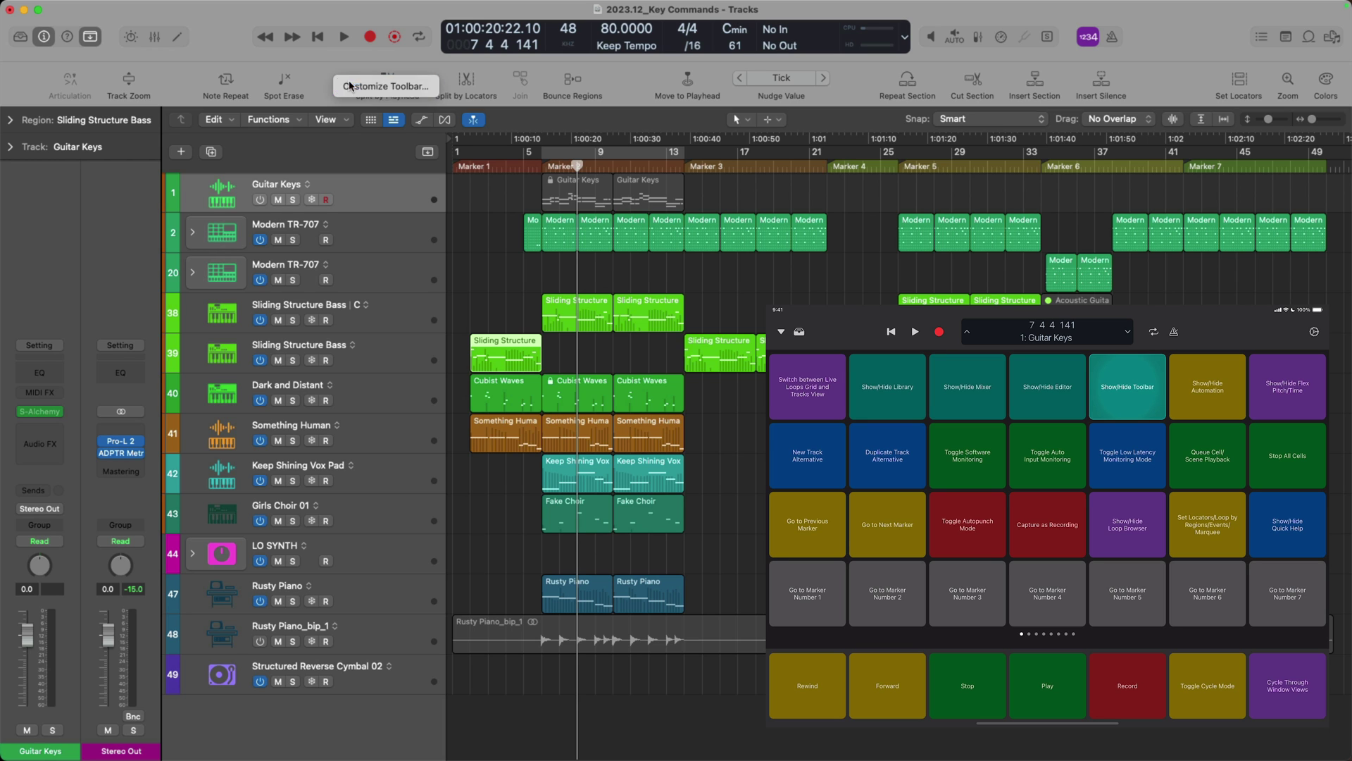
{"action": "left_click", "coordinate": [350, 83]}
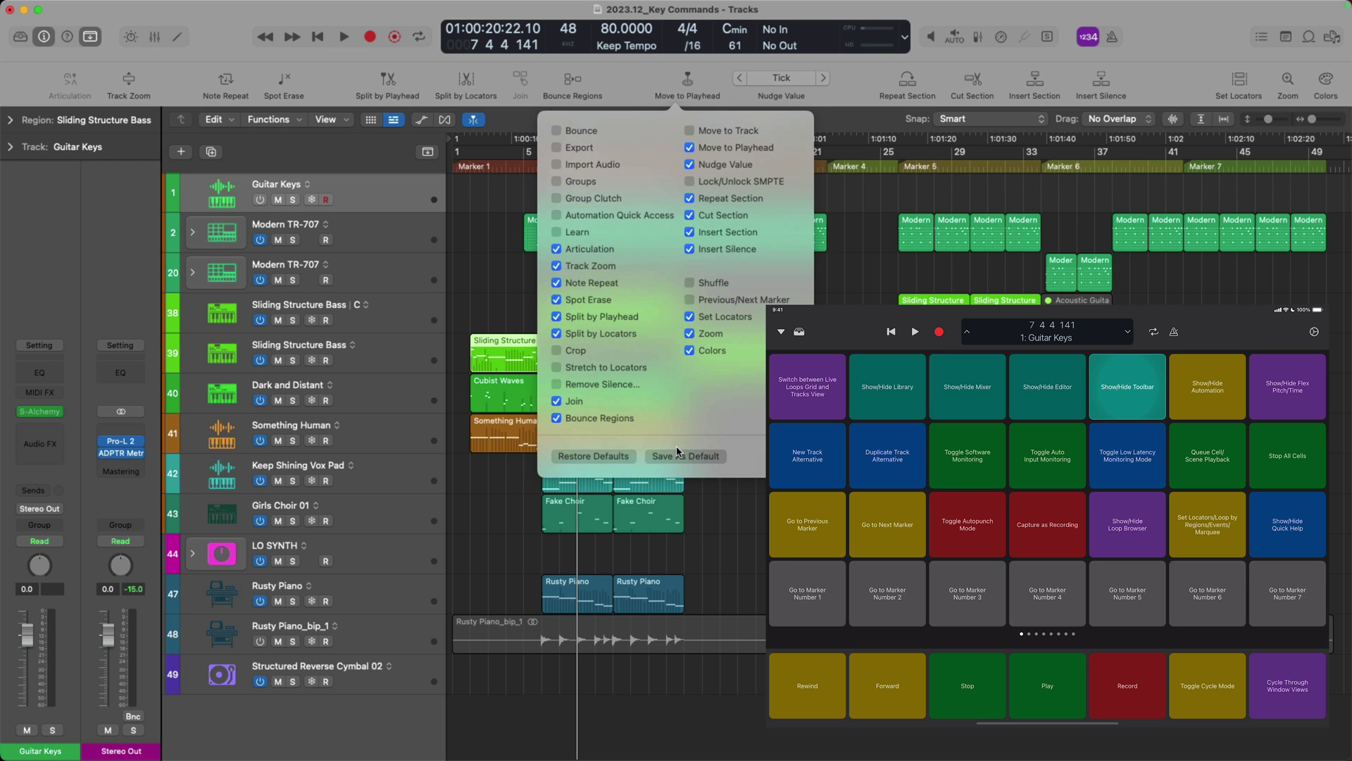
{"action": "left_click", "coordinate": [508, 262]}
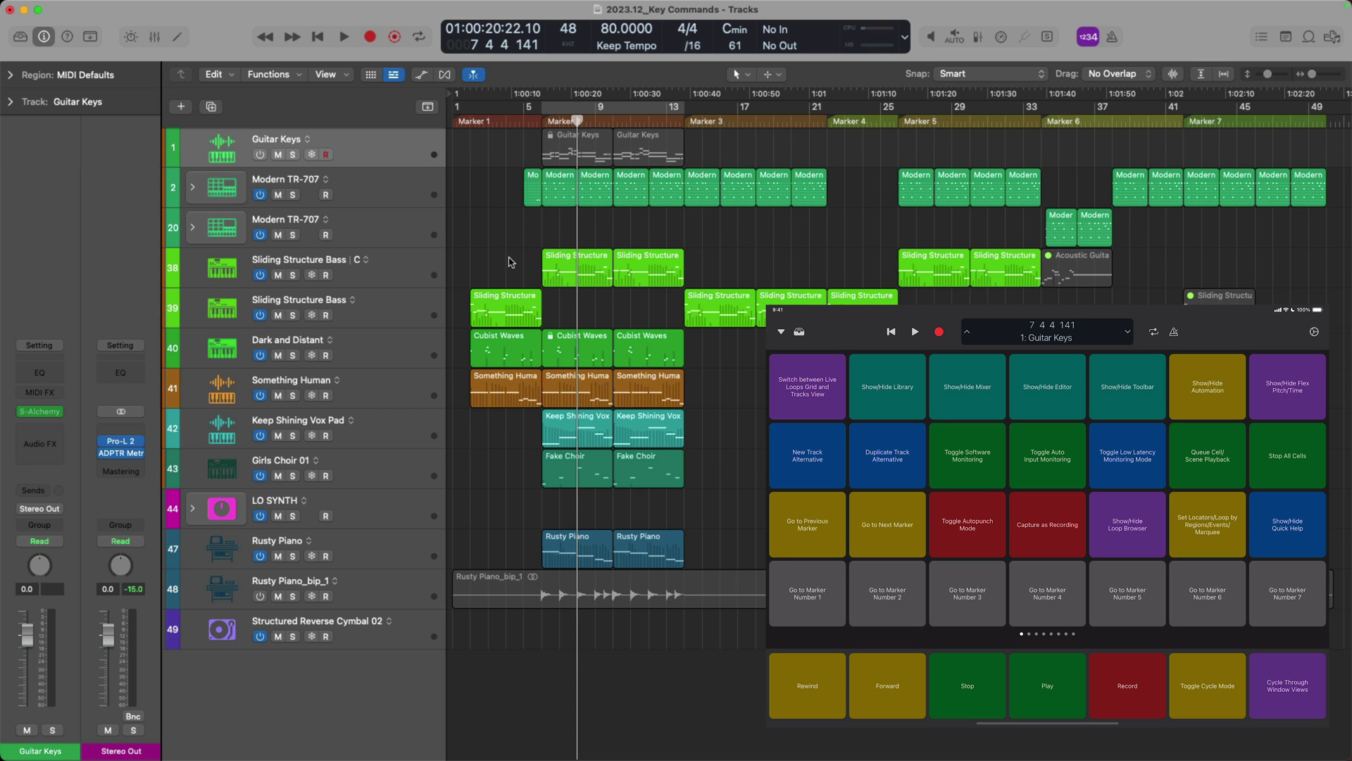
Show automation, switch to Flex view, and set track 48's flex mode to Polyphonic
{"action": "key", "text": "a"}
{"action": "key", "text": "a"}
{"action": "key", "text": "super+f"}
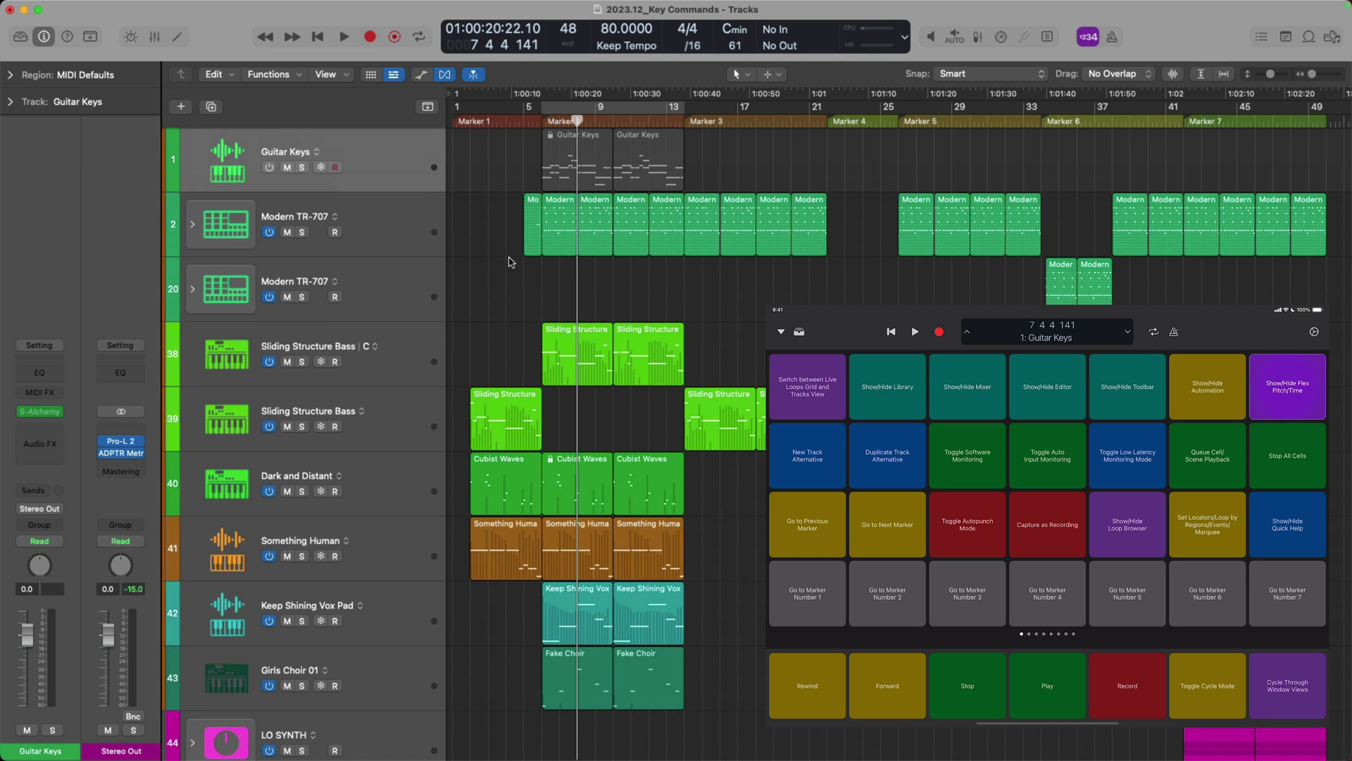
{"action": "scroll", "coordinate": [512, 262], "scroll_direction": "down", "scroll_amount": 5}
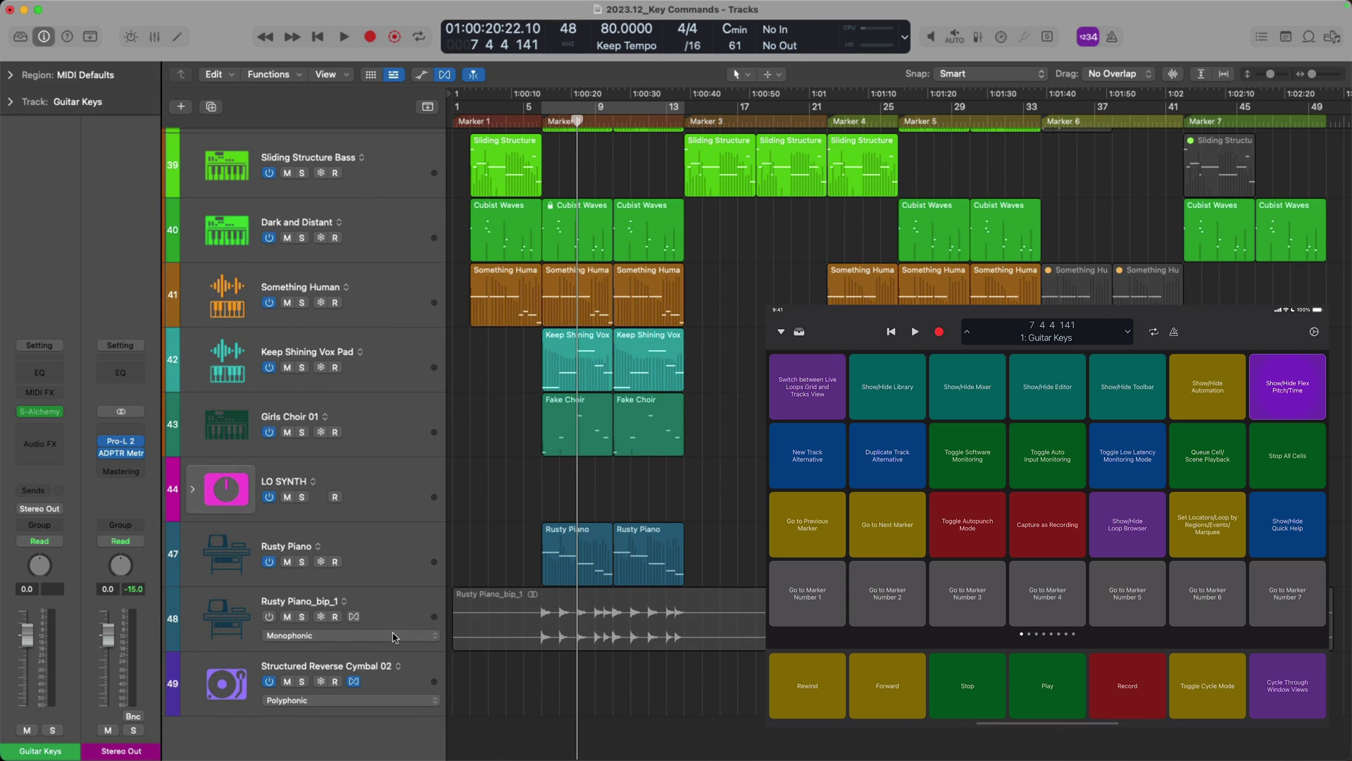
{"action": "left_click", "coordinate": [393, 636]}
{"action": "left_click", "coordinate": [392, 675]}
Activate the Rusty Piano_bip_1 track, add a flex marker, and select Keep Shining Vox Pad
{"action": "left_click_drag", "start_coordinate": [518, 597], "coordinate": [585, 632]}
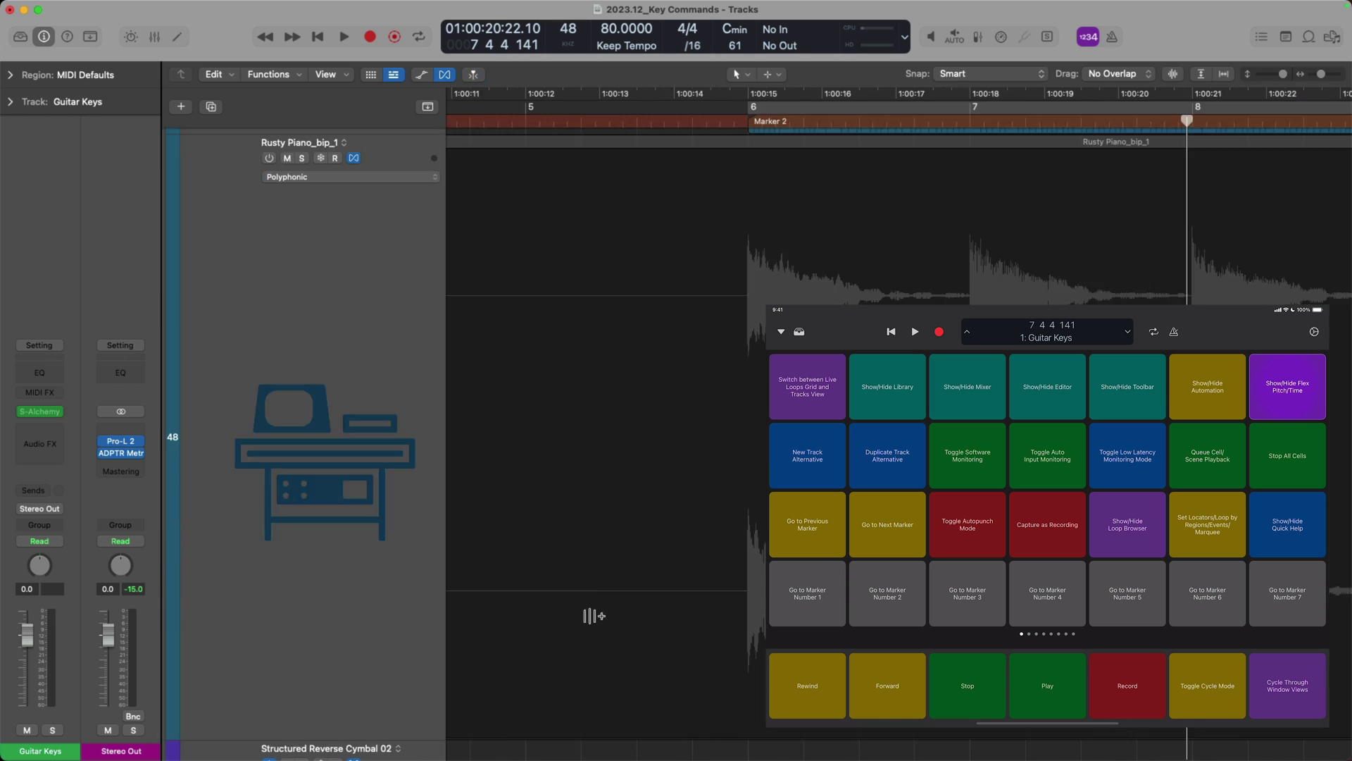
{"action": "left_click", "coordinate": [269, 158]}
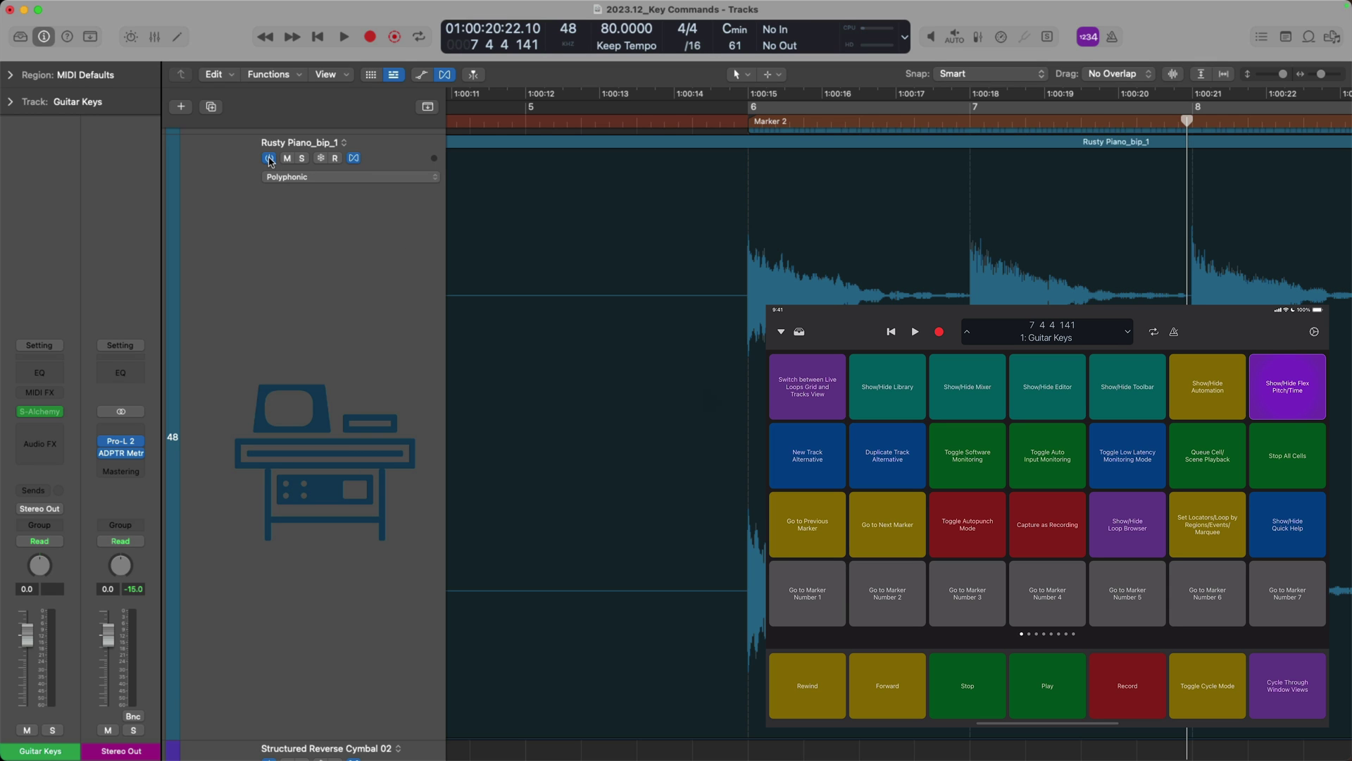
{"action": "left_click", "coordinate": [745, 214]}
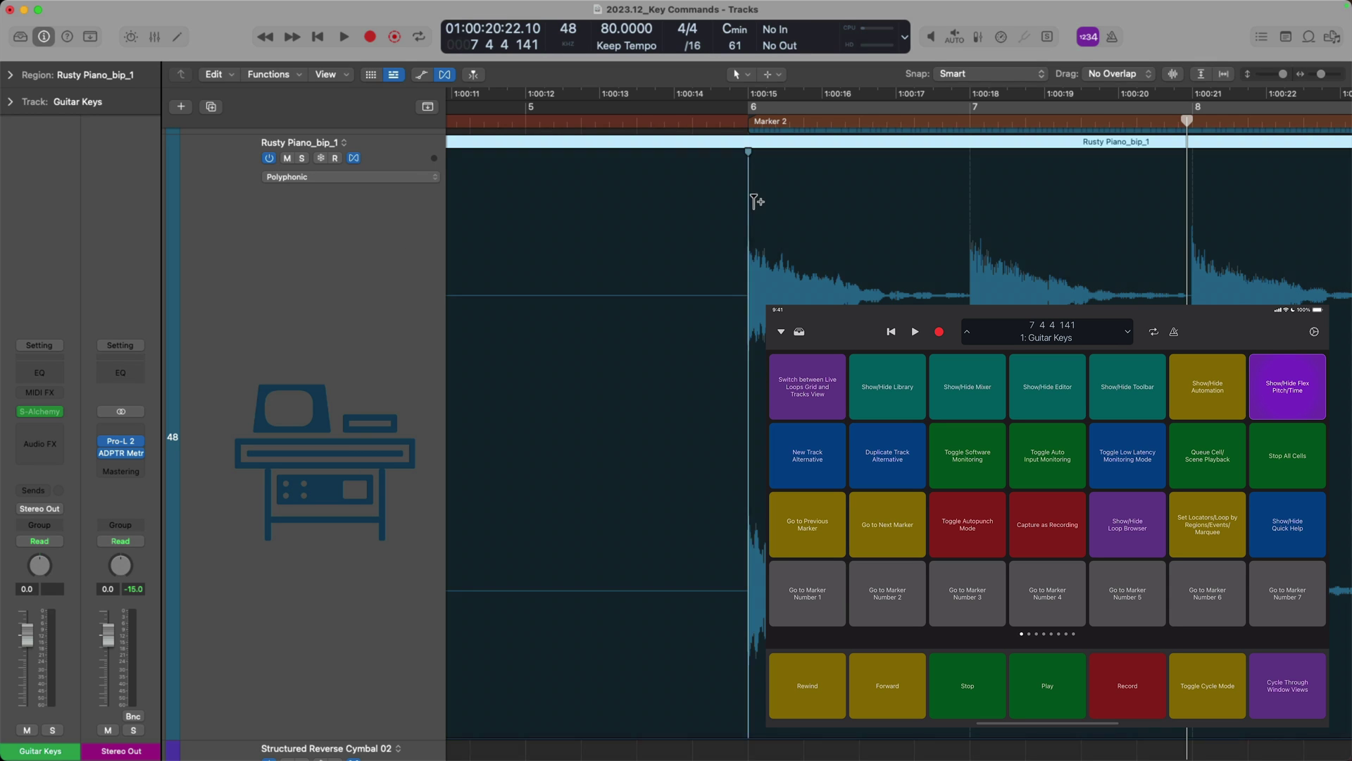
{"action": "key", "text": "z"}
{"action": "left_click", "coordinate": [522, 363]}
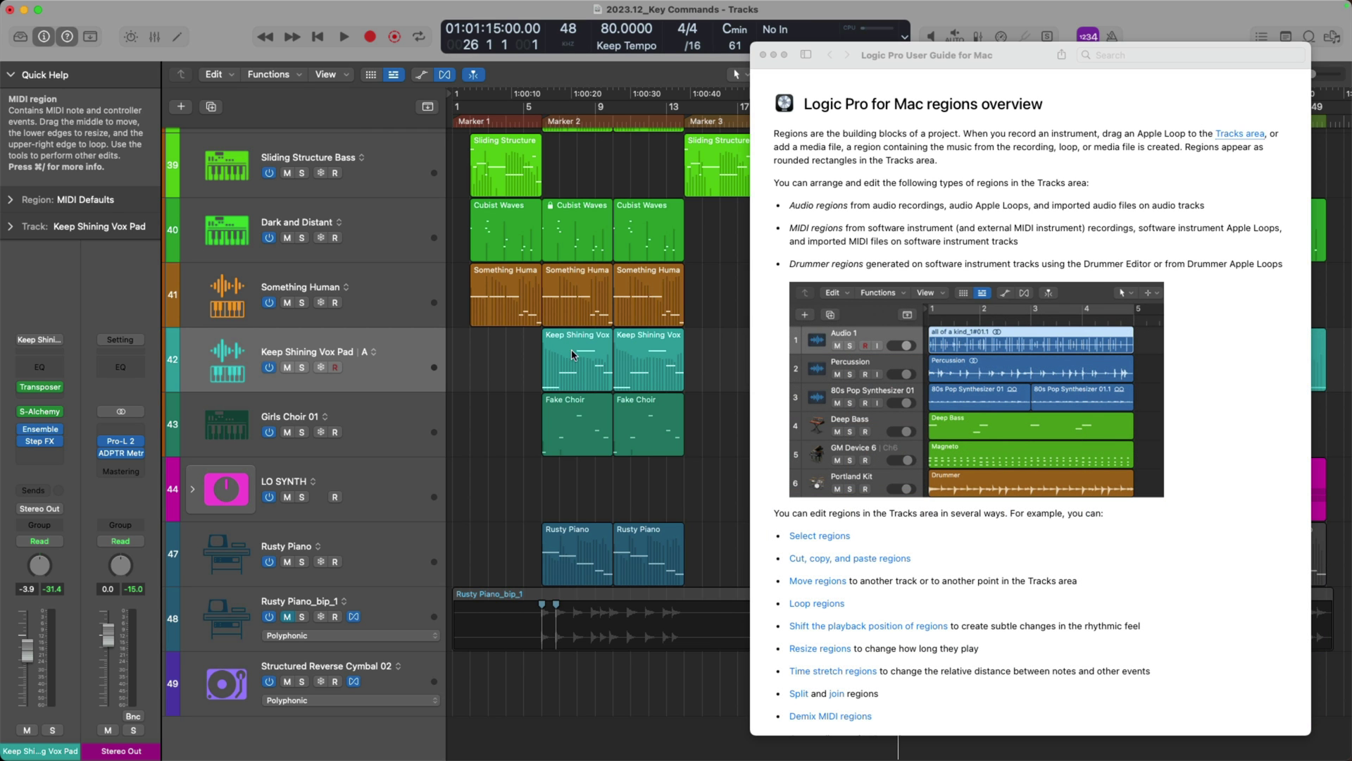
Close the User Guide, then select and deselect the third Something Human region to refresh Smart Help
{"action": "left_click", "coordinate": [762, 55]}
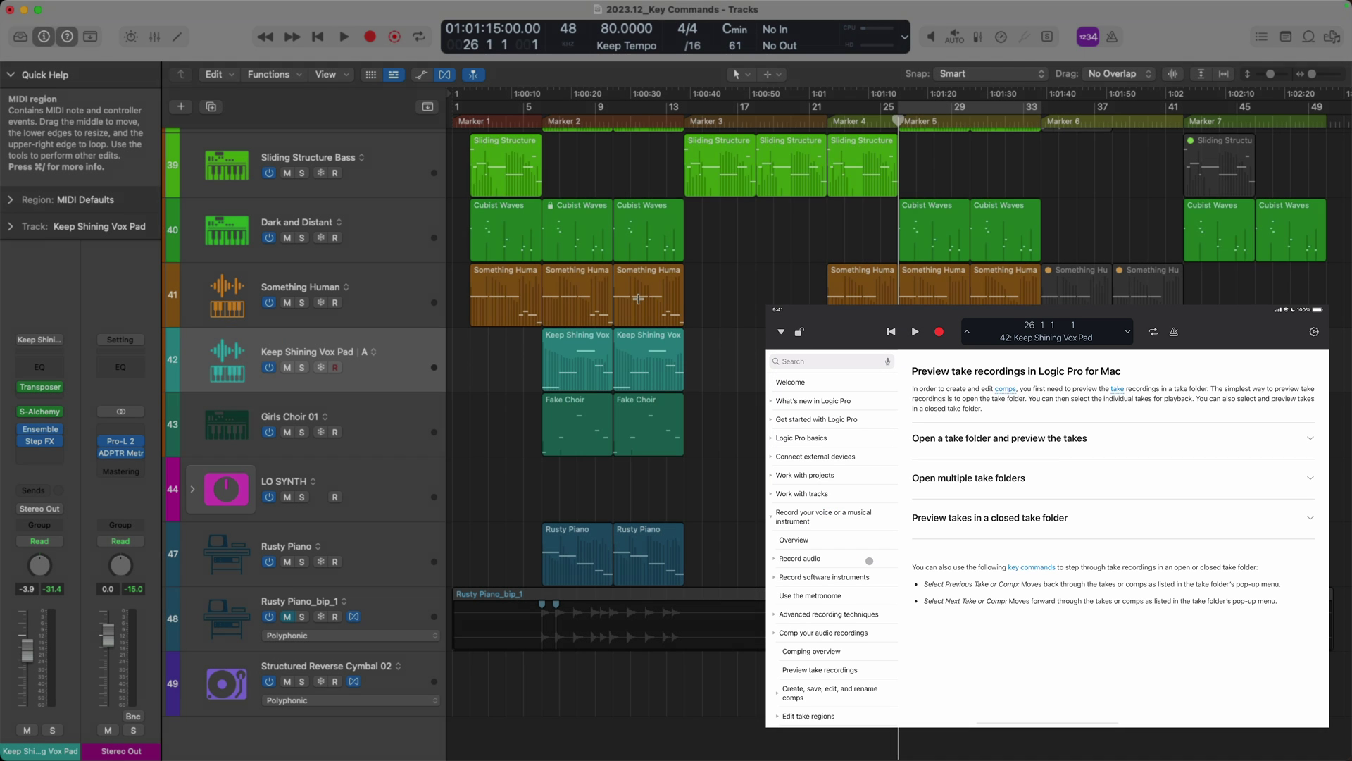
{"action": "mouse_move", "coordinate": [638, 298]}
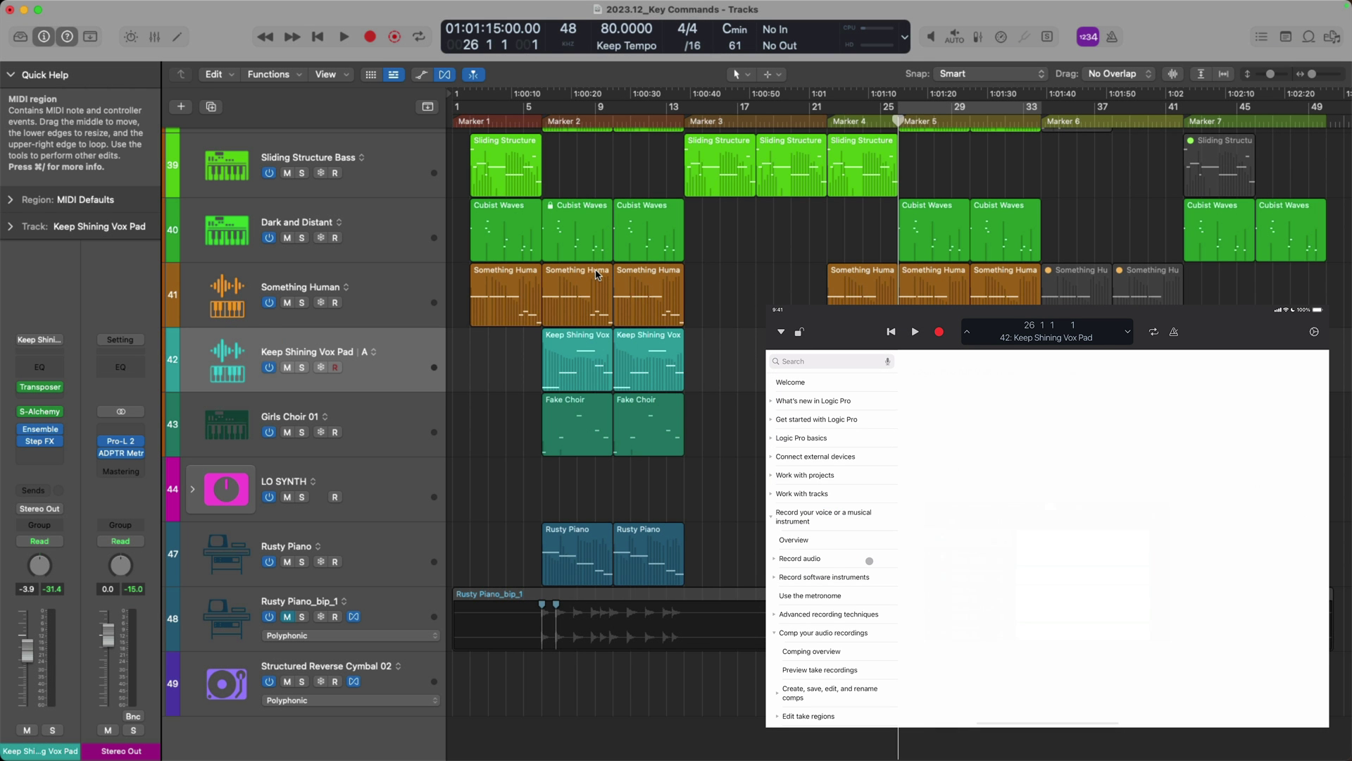
{"action": "left_click", "coordinate": [654, 276]}
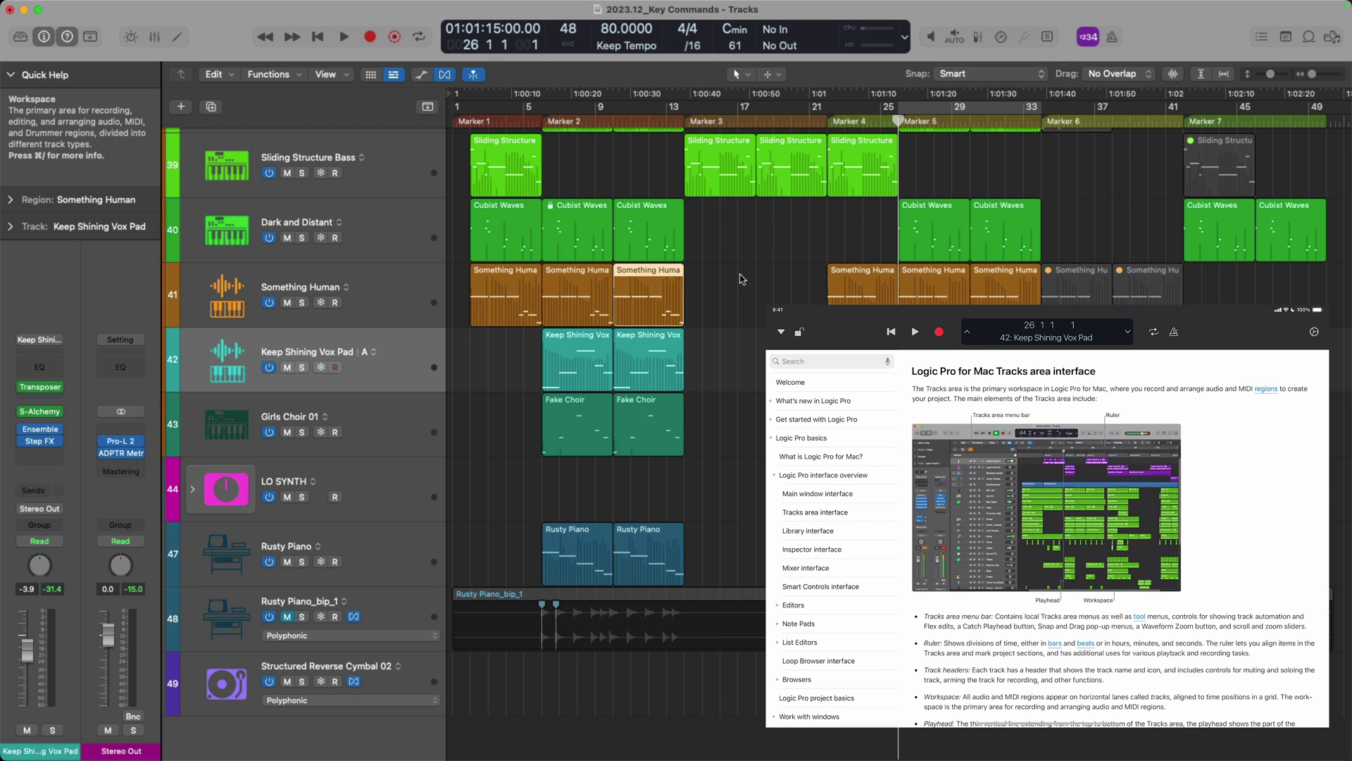
{"action": "left_click", "coordinate": [761, 283]}
{"action": "mouse_move", "coordinate": [895, 124]}
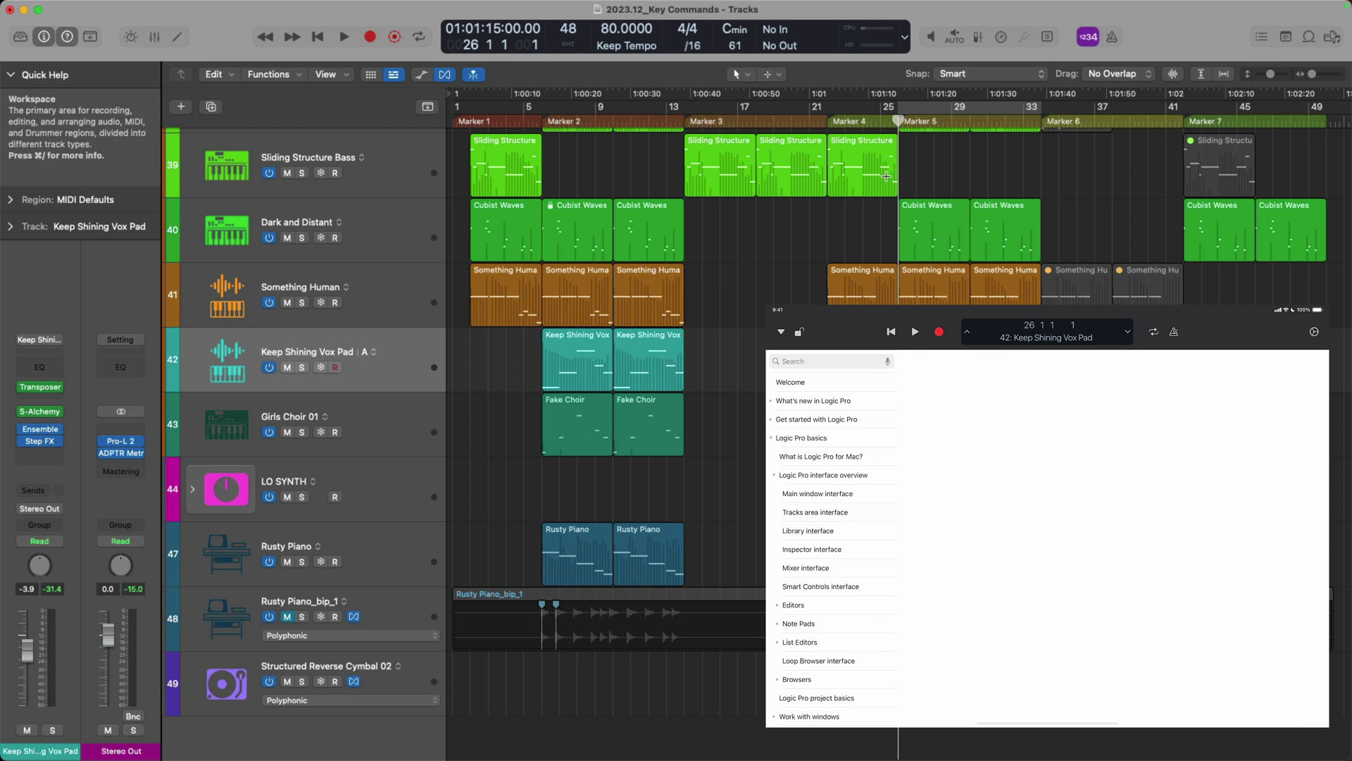